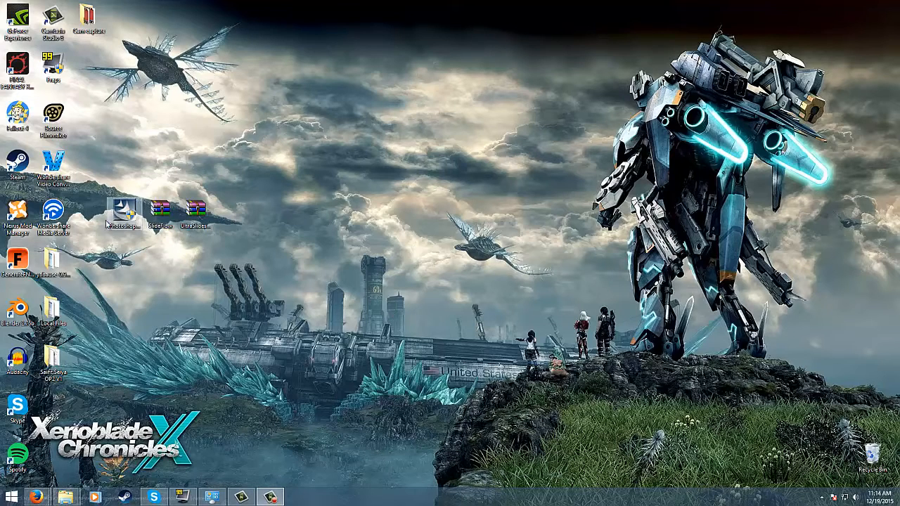
click(125, 211)
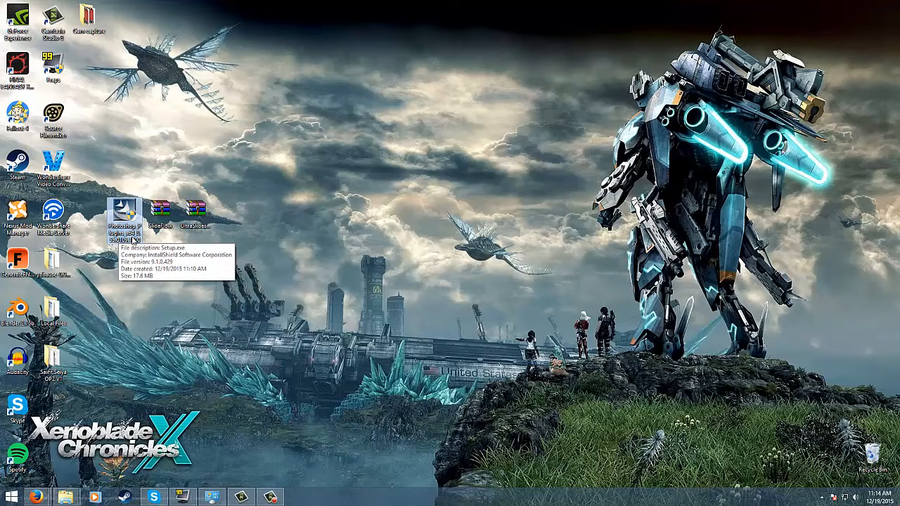
click(156, 225)
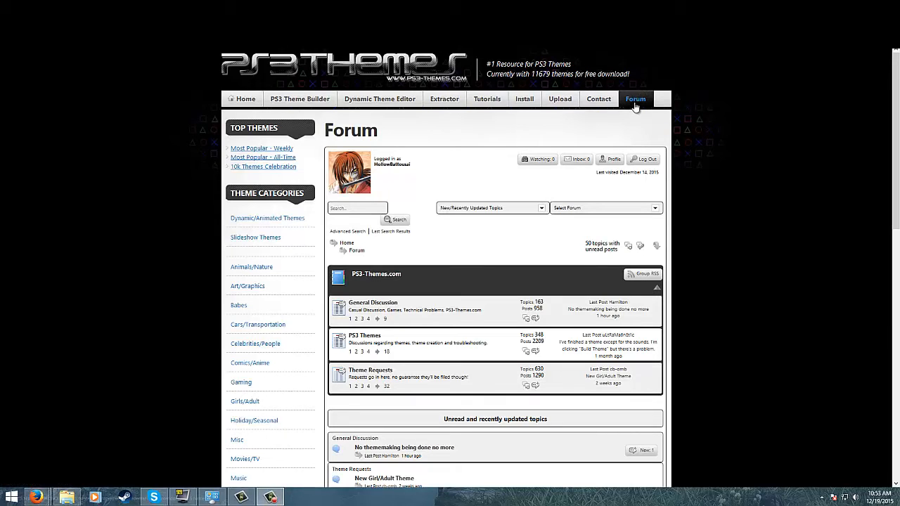
Search the PS3 Themes forum for "slideflow" and open the **SlideFlow TUTORIAL** topic.
click(343, 209)
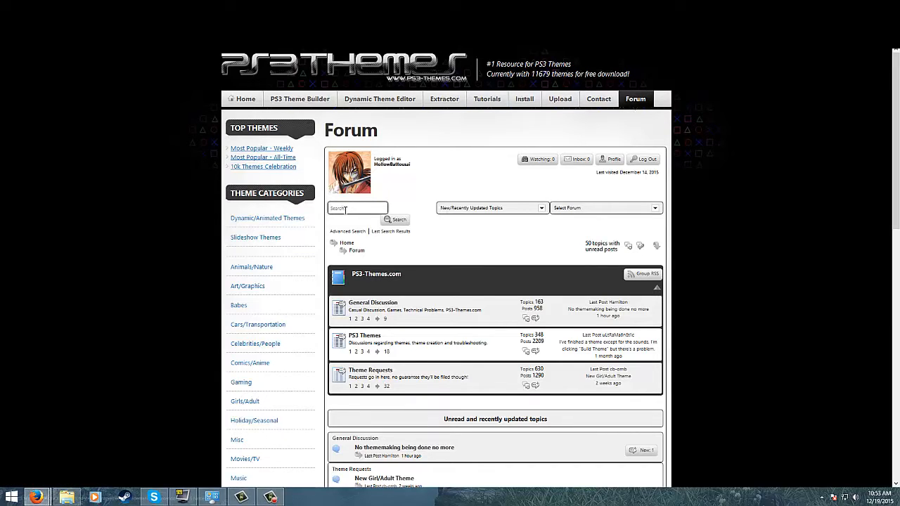
text(slidesho)
key(Return)
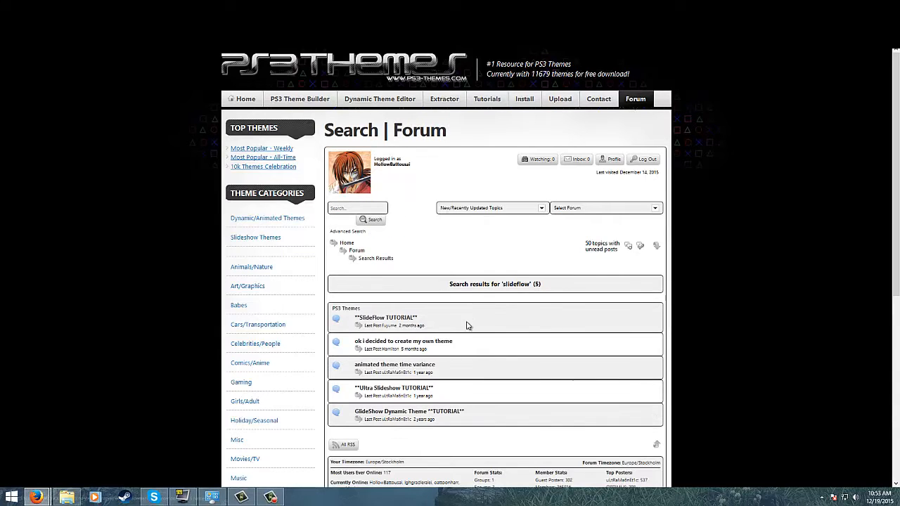
click(393, 323)
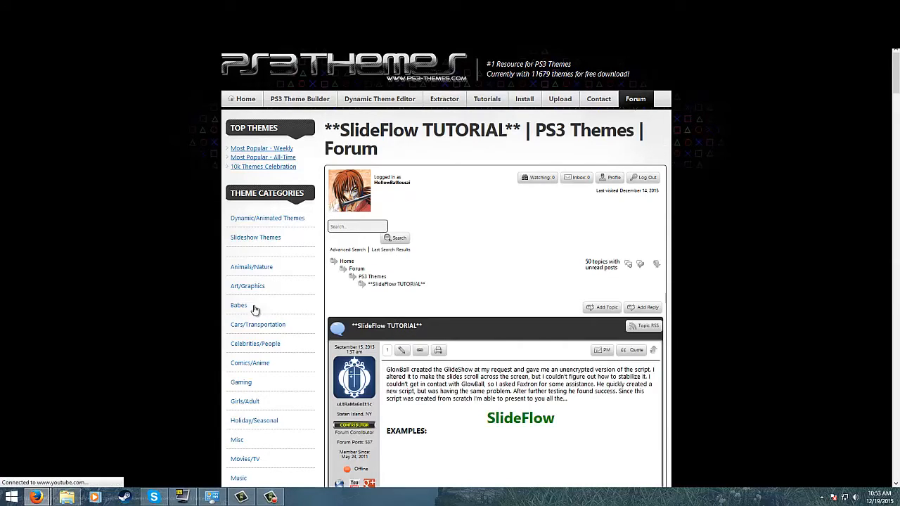
View the MediaFire download page for SlideFlow.zip from the topic's download links and return to the tutorial.
scroll(136, 275, down, 3)
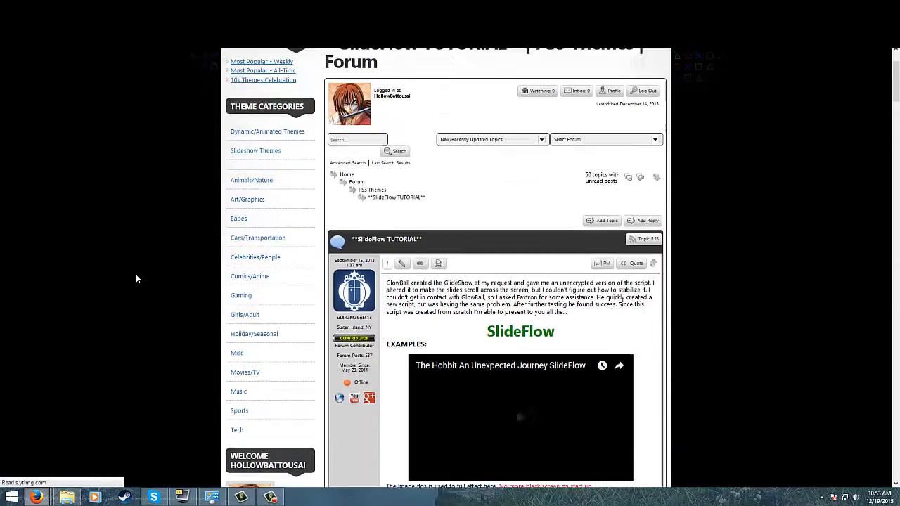
scroll(136, 274, down, 10)
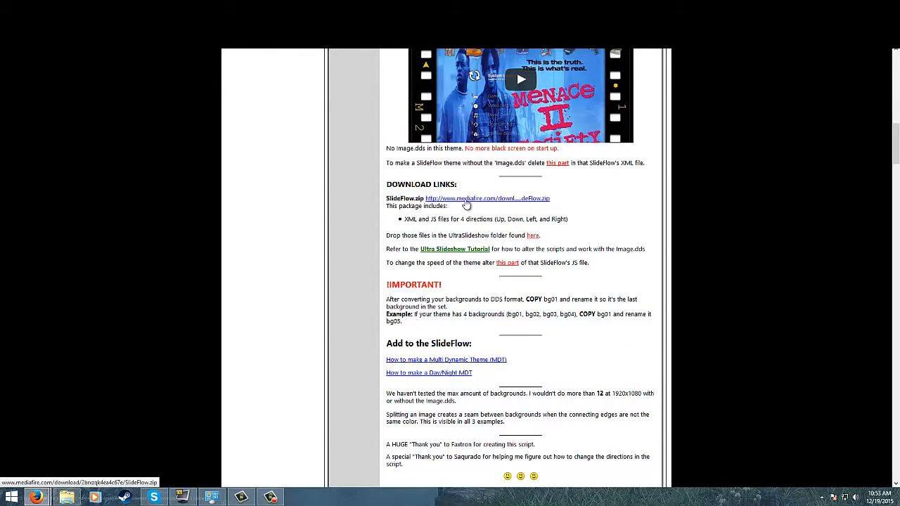
click(466, 202)
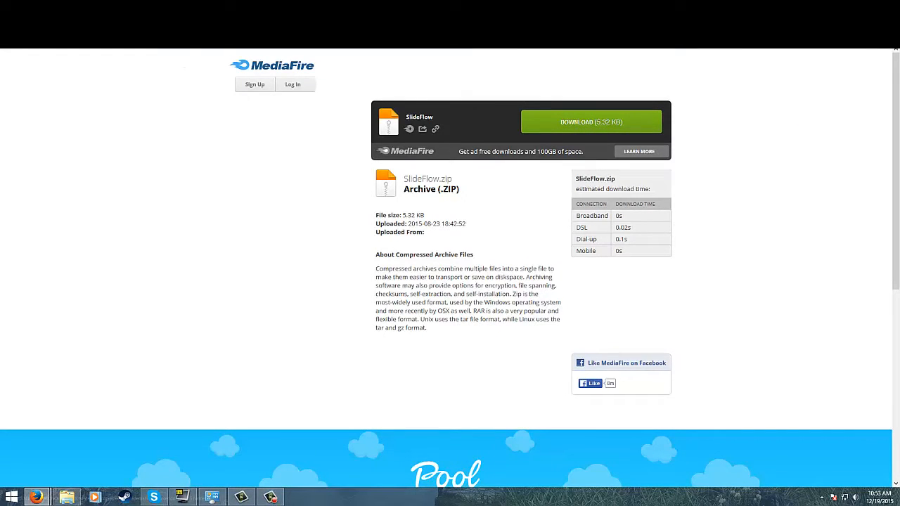
key(alt+Left)
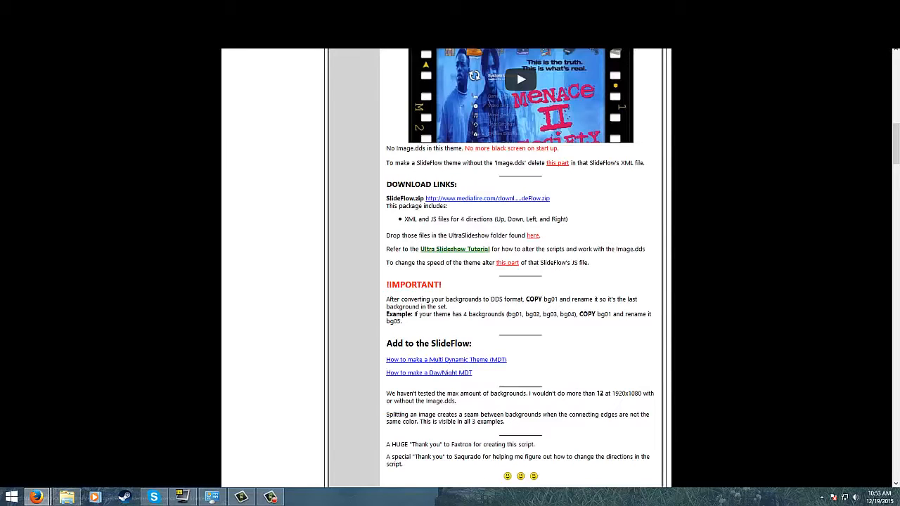
Show the desktop and move the SlideFlow archive into the empty area beside the other icons.
key(super+d)
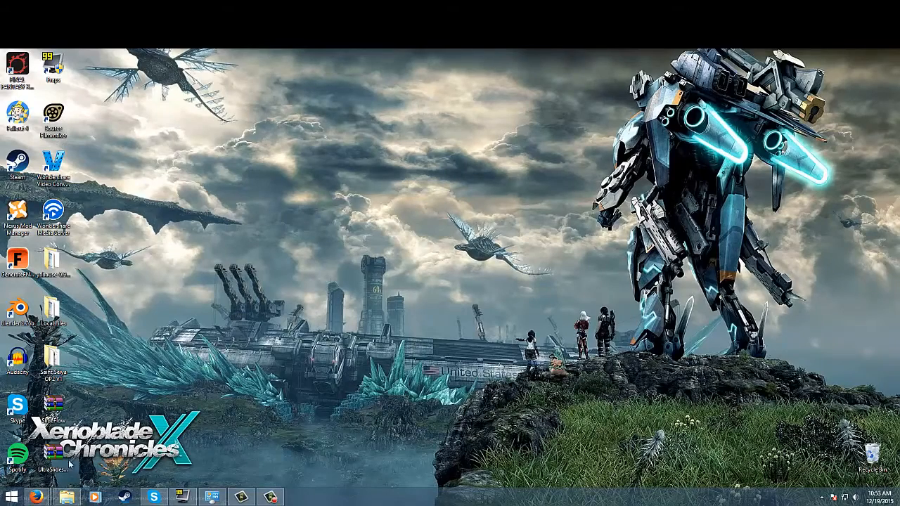
drag(55, 409, 122, 219)
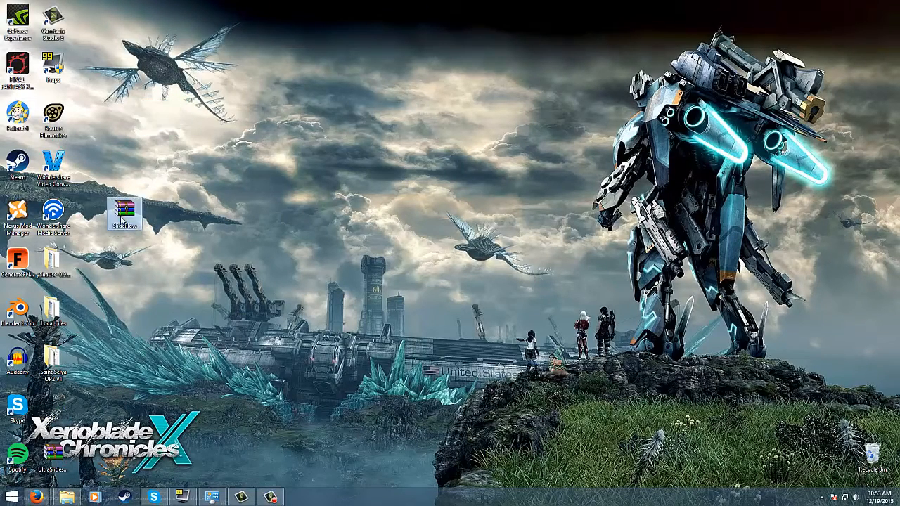
double_click(121, 218)
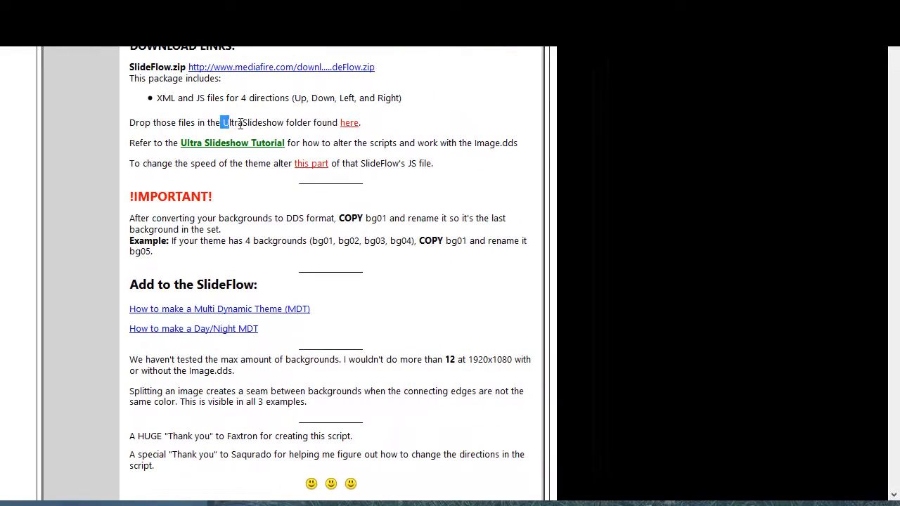
View the UltraSlideshowTheme.zip download page linked from the UltraSlideshow folder instruction and return to the tutorial.
drag(448, 235, 505, 235)
drag(306, 122, 339, 122)
click(290, 123)
click(350, 124)
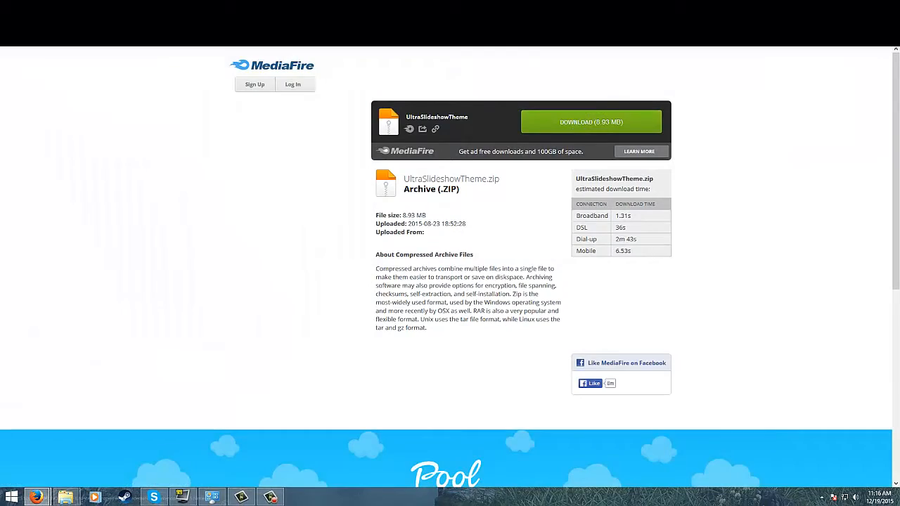
click(325, 8)
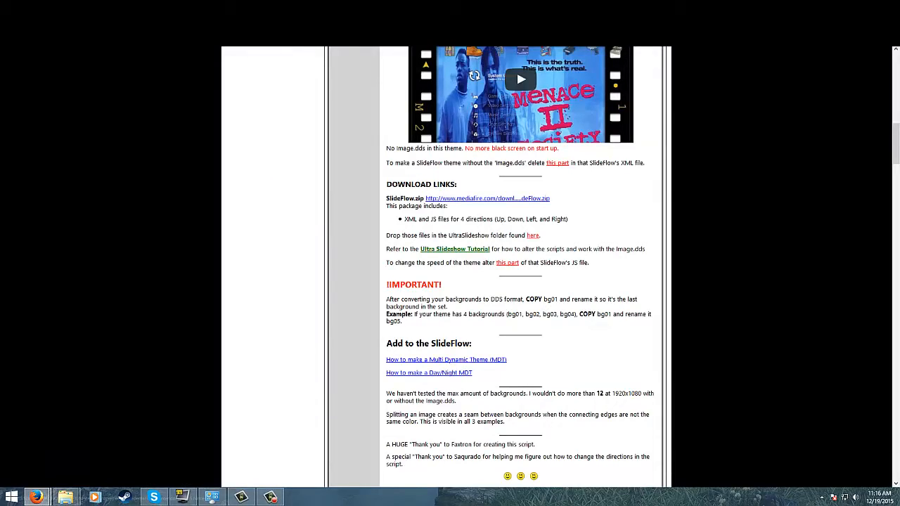
Minimize the browser and select the UltraSlideshowTheme archive on the desktop.
click(856, 5)
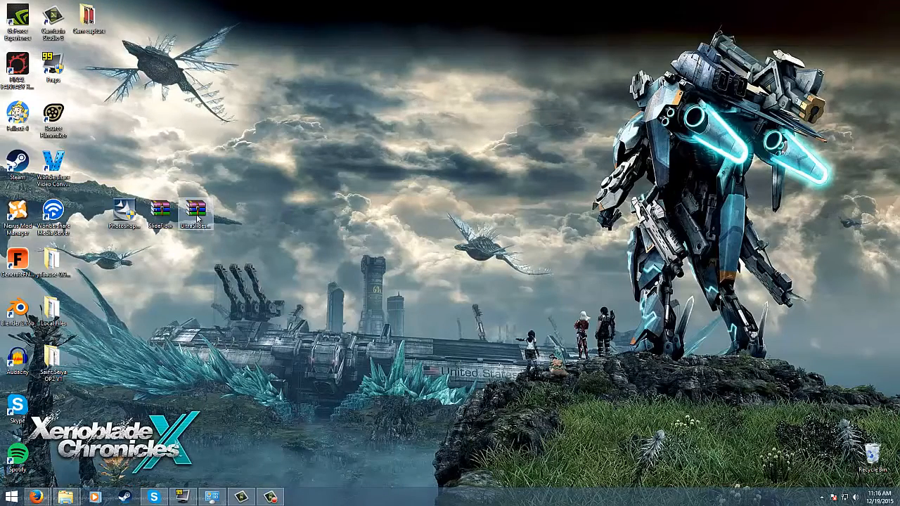
click(198, 224)
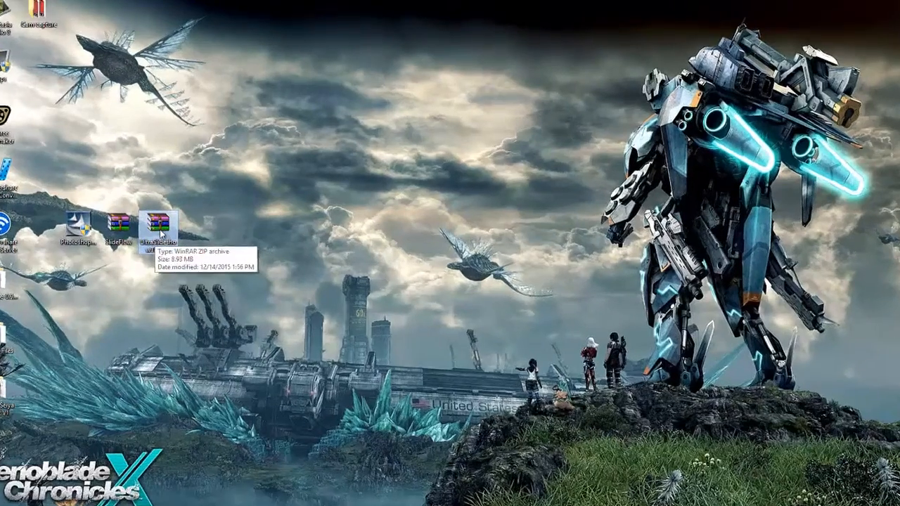
double_click(197, 216)
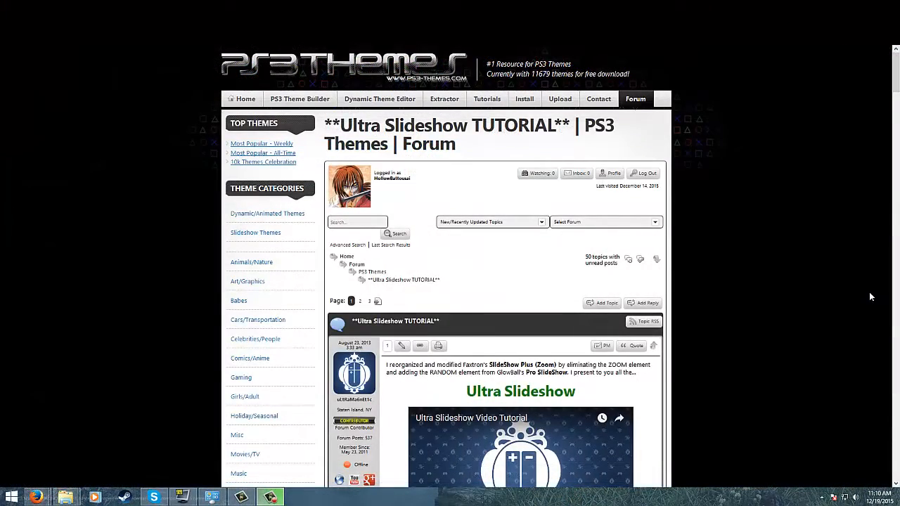
Open the NVIDIA DDS Plugin for Photoshop page from the Ultra Slideshow tutorial's download links and look through it.
scroll(794, 299, down, 5)
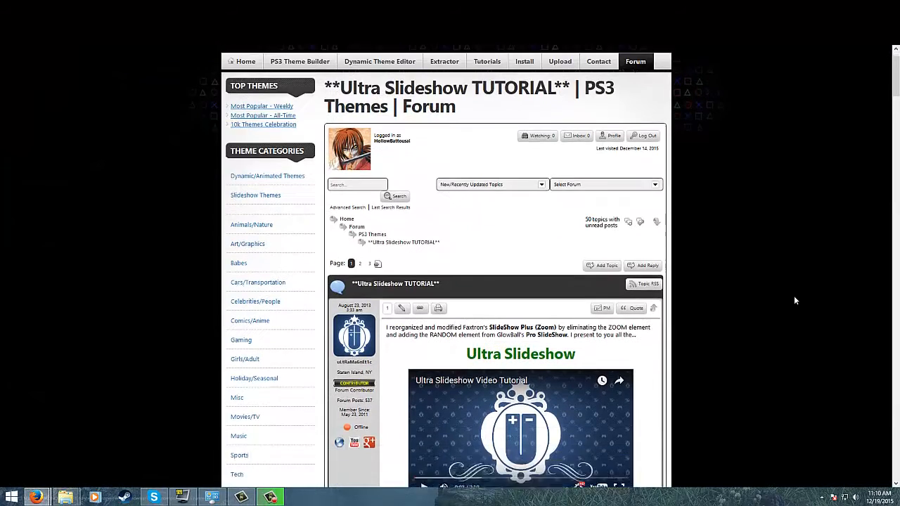
scroll(792, 303, down, 1)
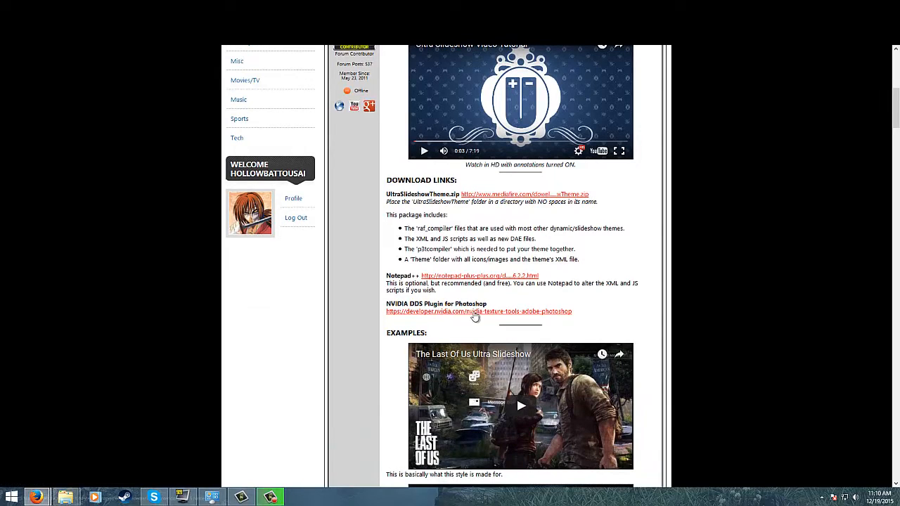
click(474, 314)
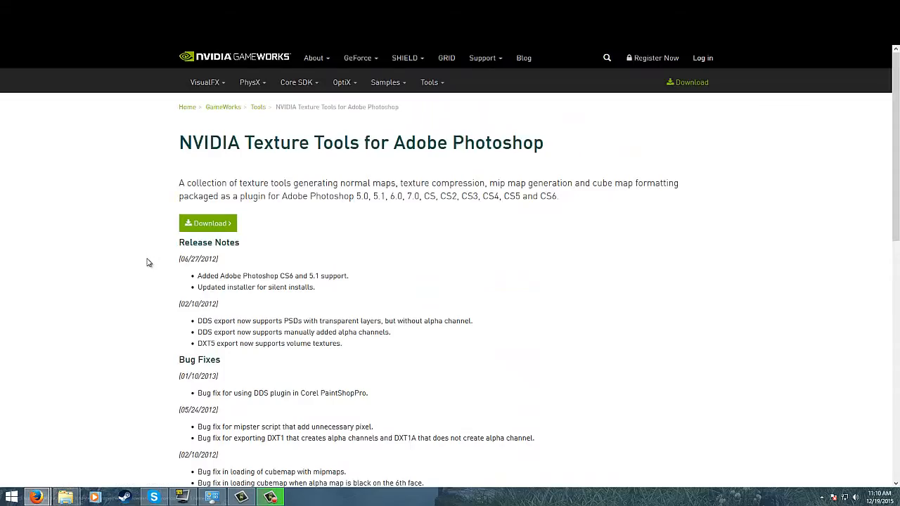
scroll(147, 262, down, 3)
scroll(147, 263, up, 2)
scroll(147, 263, down, 5)
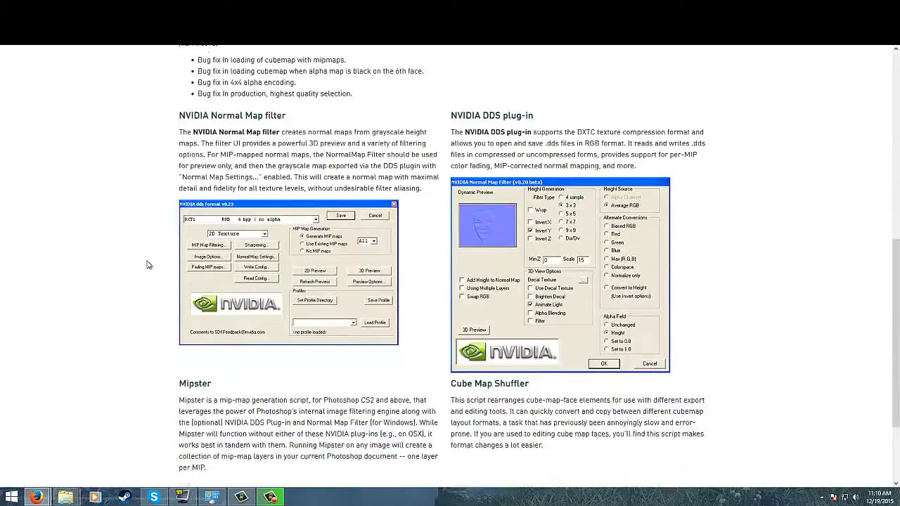
scroll(147, 262, up, 6)
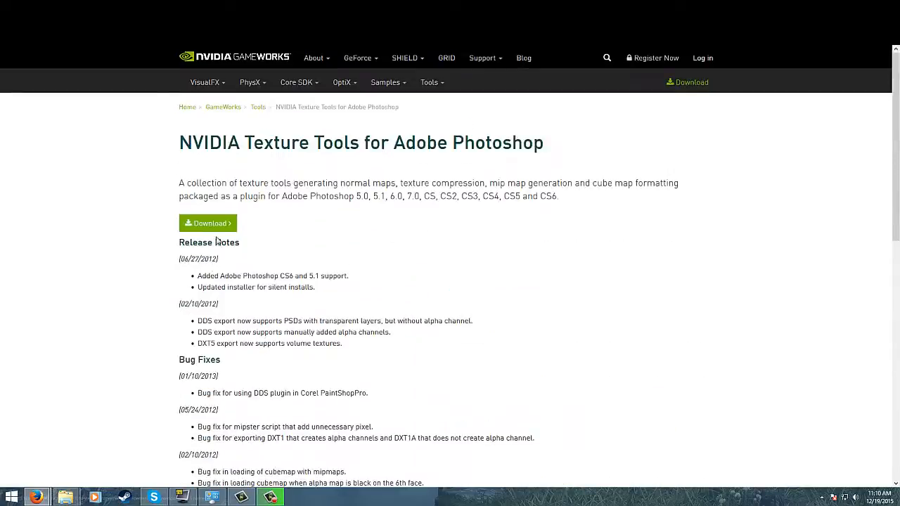
Download the Windows (64-bit) version of Texture Tools for Adobe Photoshop and save the installer.
click(218, 223)
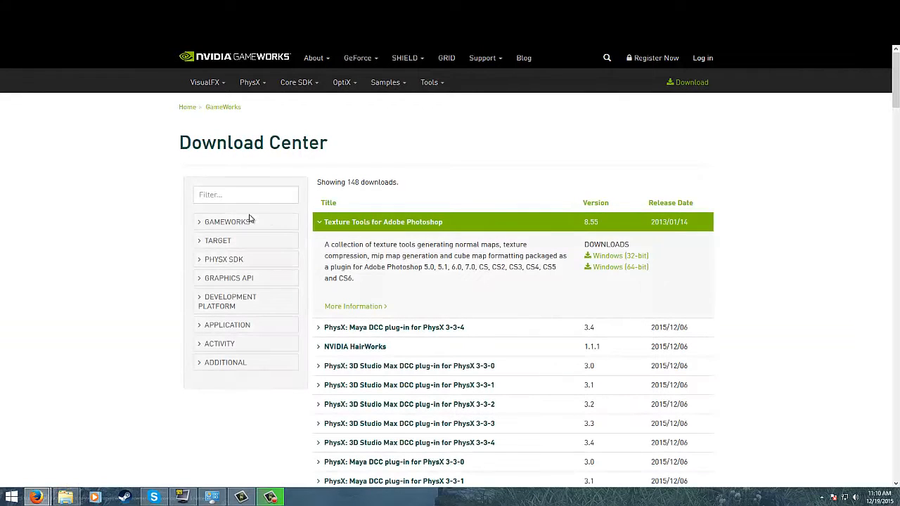
click(617, 271)
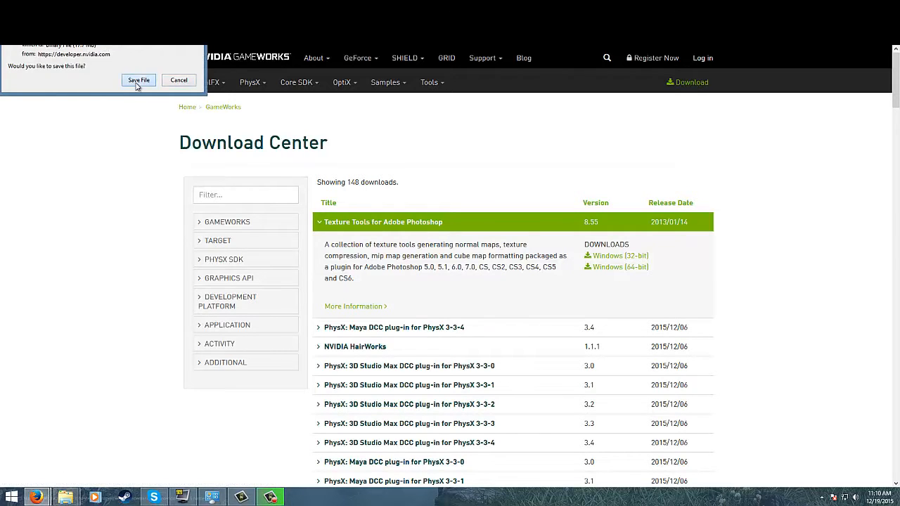
click(138, 80)
click(739, 423)
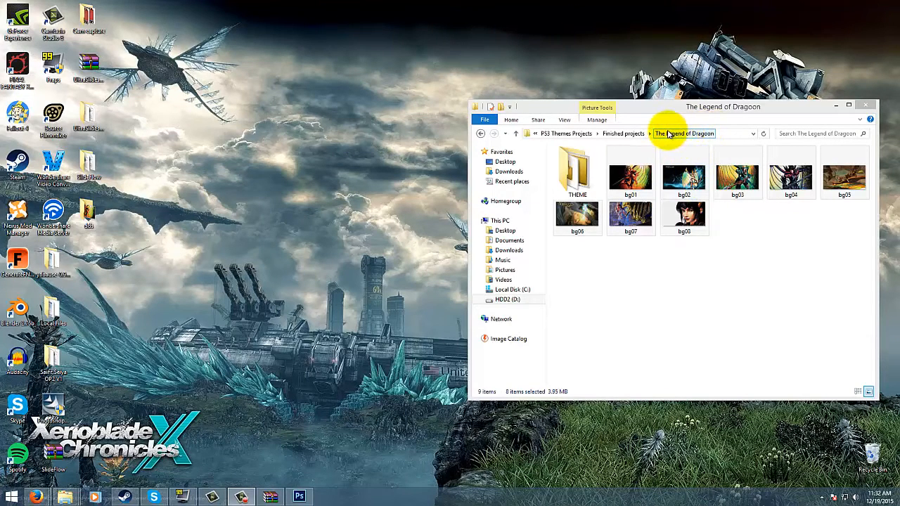
Open the background images bg01 to bg08 from The Legend of Dragoon folder in Photoshop.
click(630, 175)
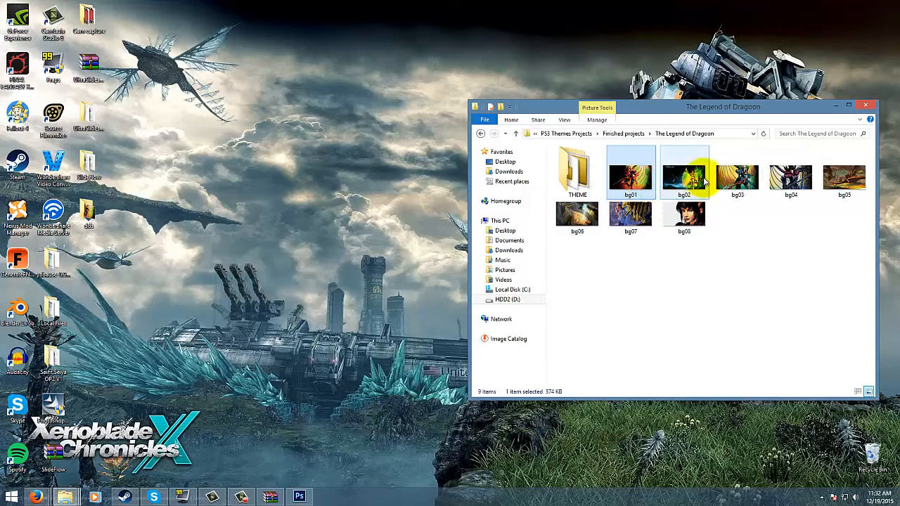
drag(561, 244, 714, 201)
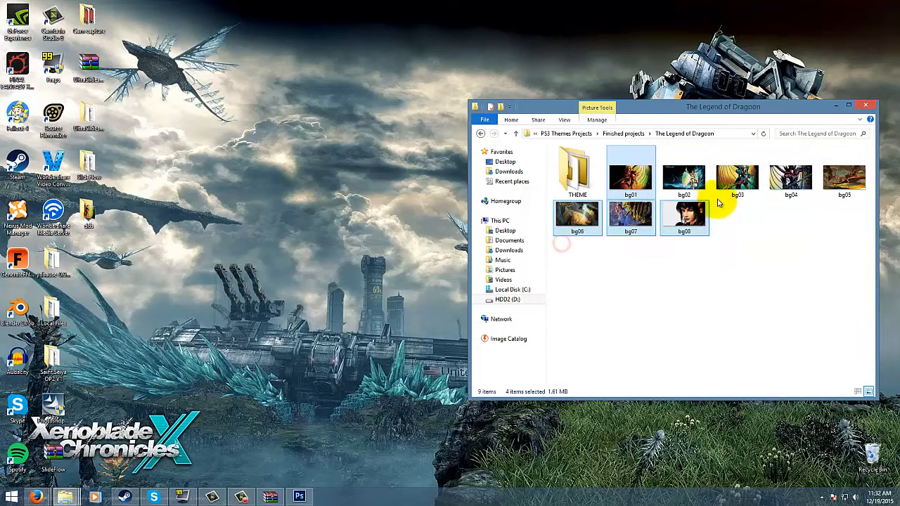
drag(845, 211, 302, 498)
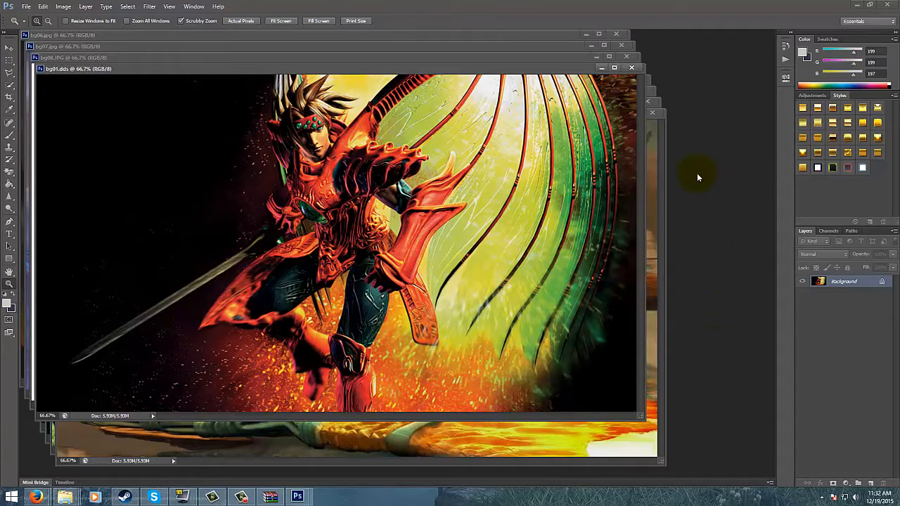
Display the Actions panel and create a new action set named "The Legend of Dragoon".
click(173, 7)
mouse_move(195, 9)
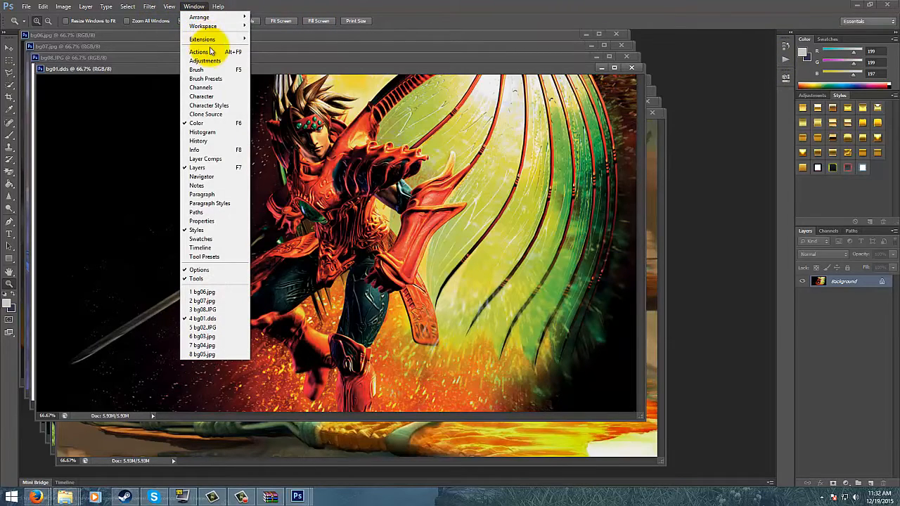
click(231, 53)
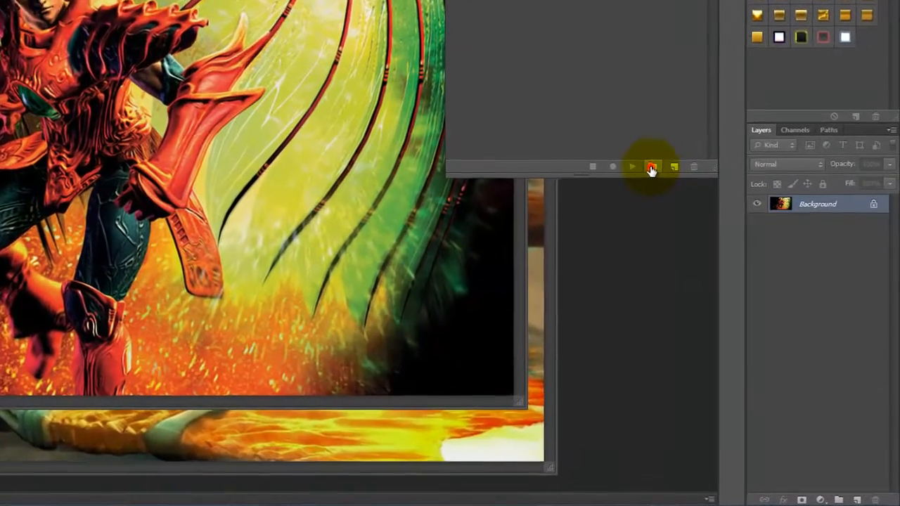
click(731, 256)
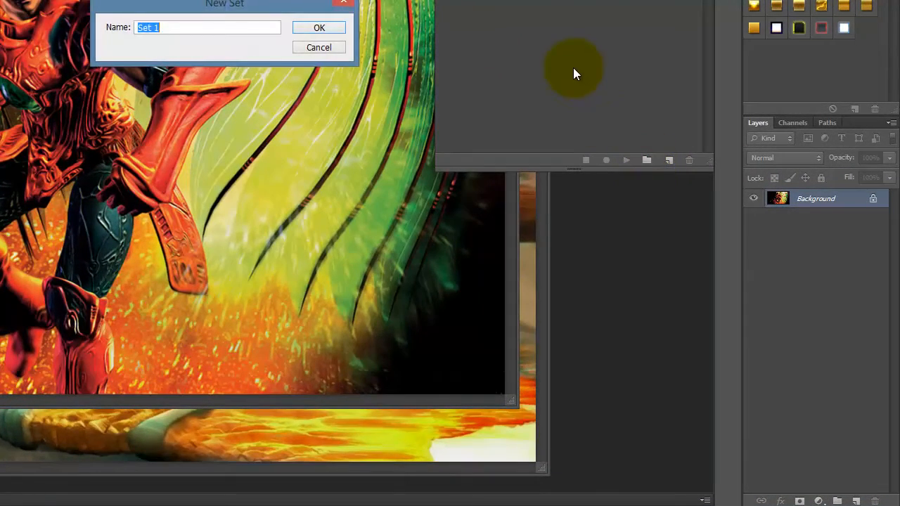
text(Legend of Dragoon)
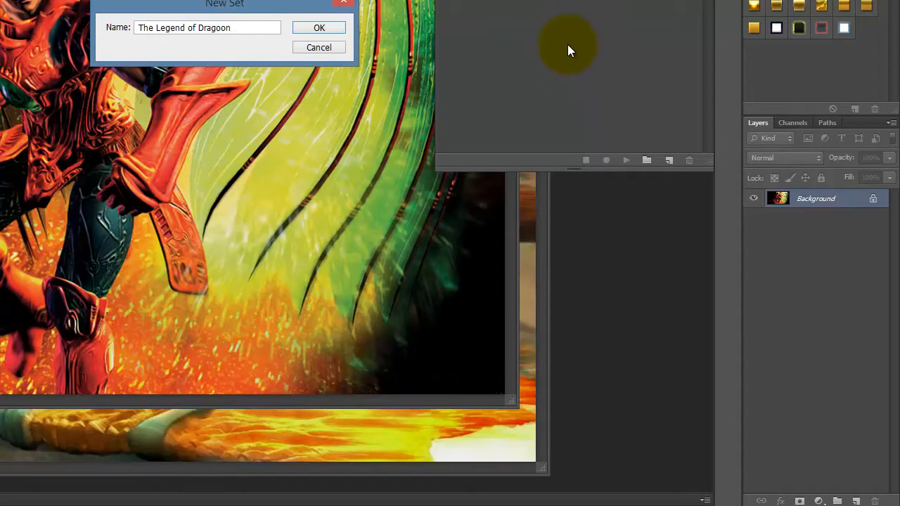
click(316, 27)
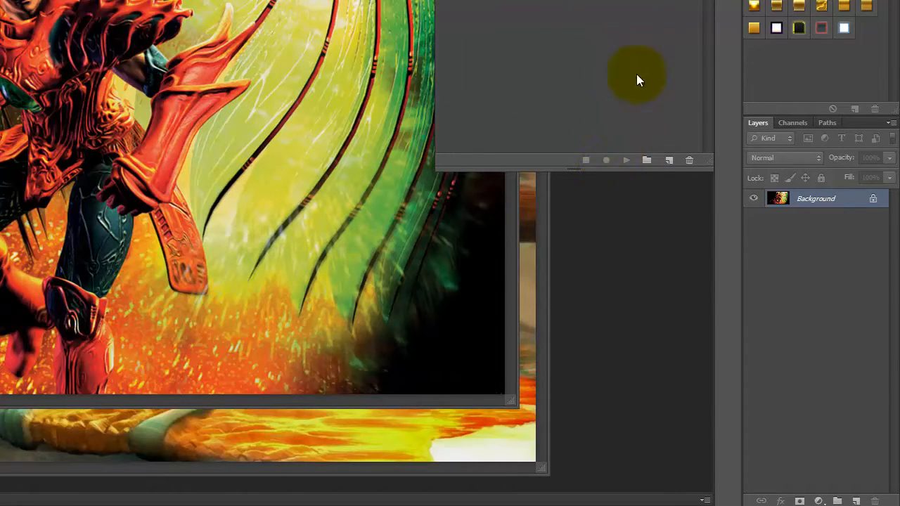
Start recording a new action with the default name in The Legend of Dragoon set.
click(668, 161)
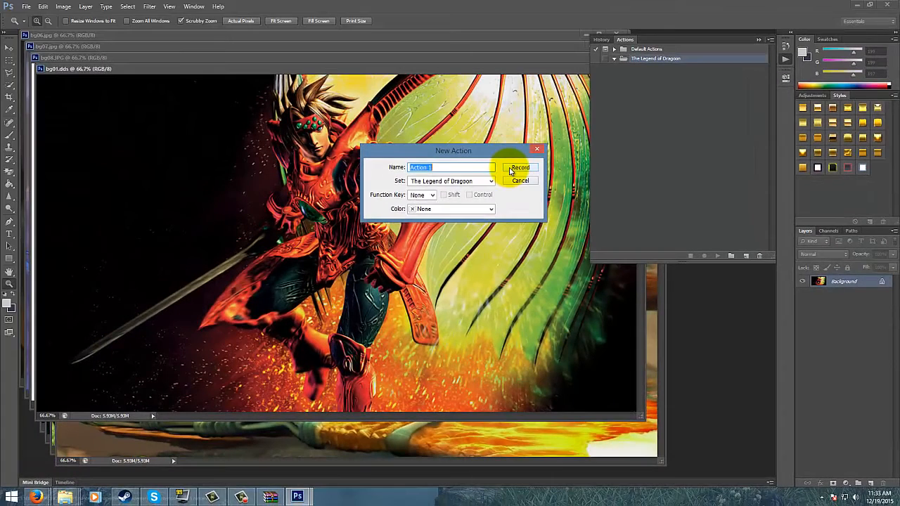
click(519, 168)
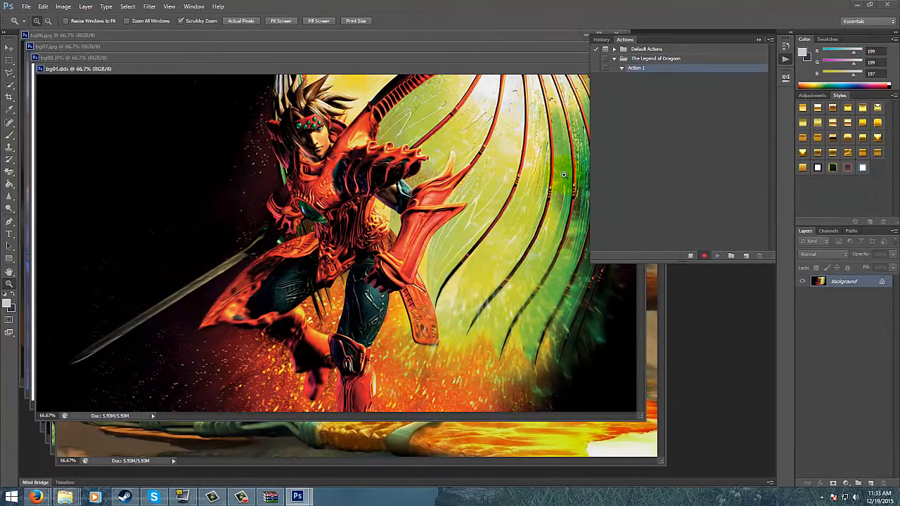
Save the bg01 image as bg01 in the dds folder using the D3D/DDS format.
click(759, 40)
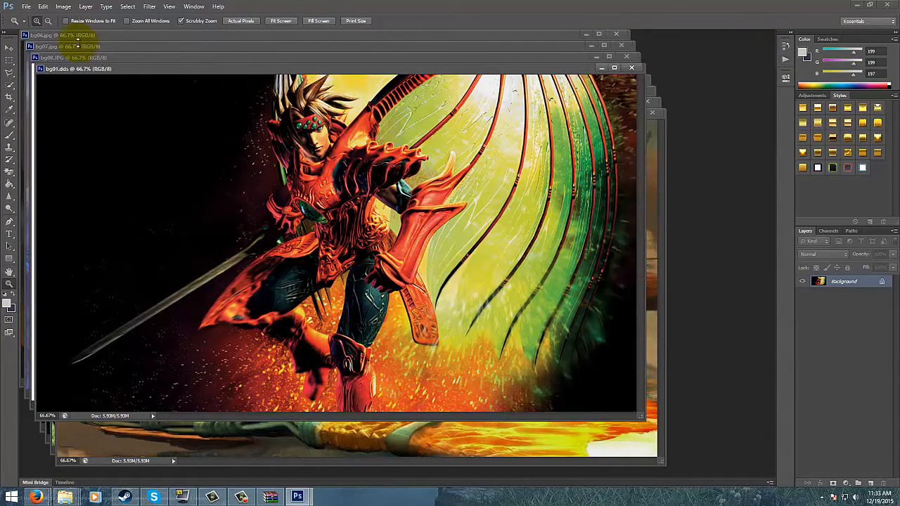
click(26, 6)
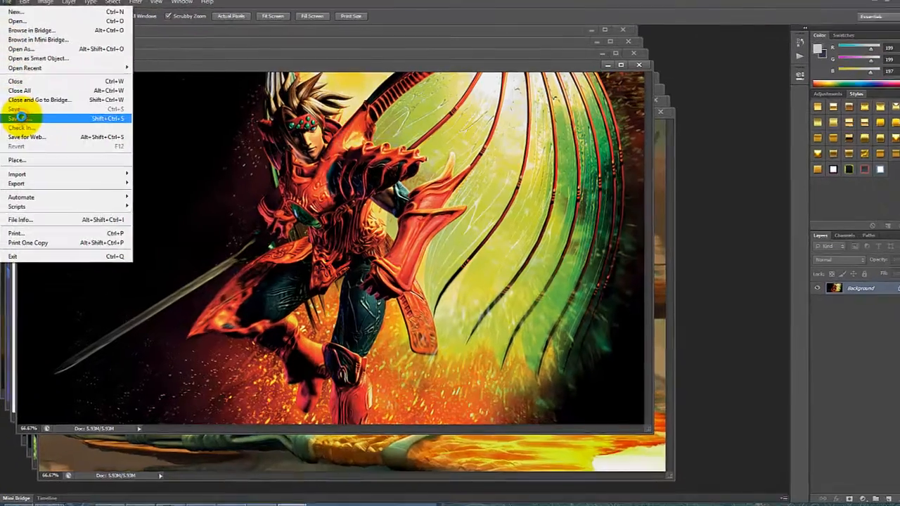
click(41, 121)
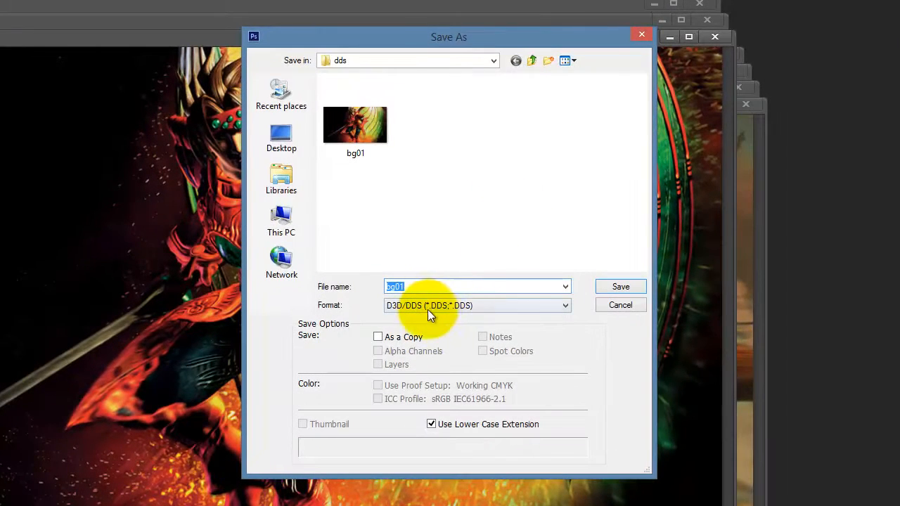
click(428, 306)
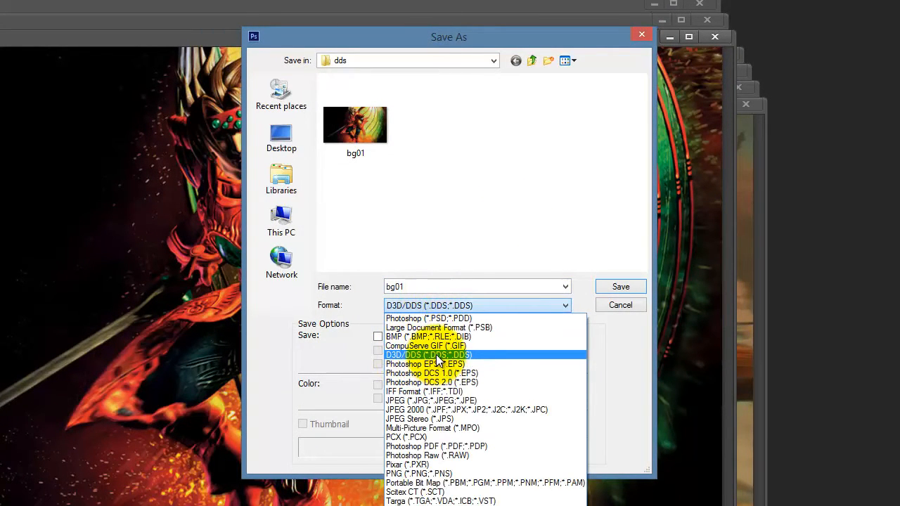
click(437, 355)
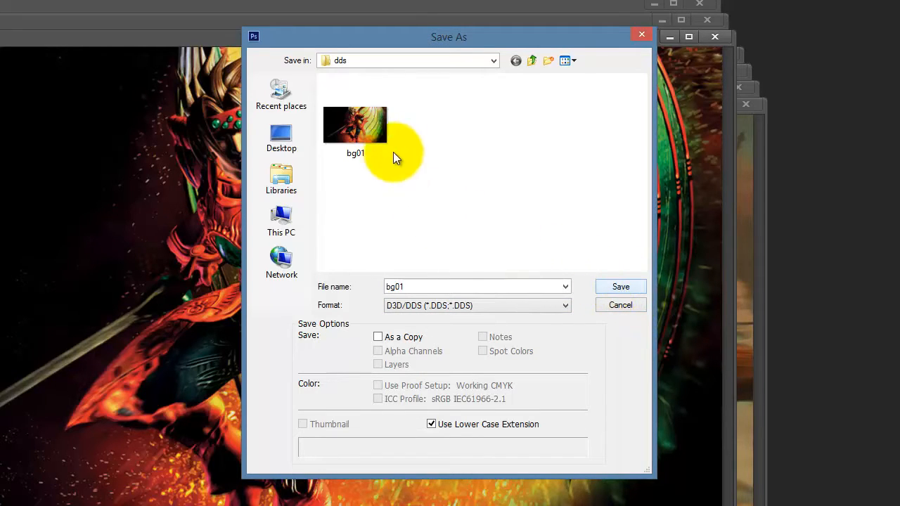
click(621, 286)
click(422, 217)
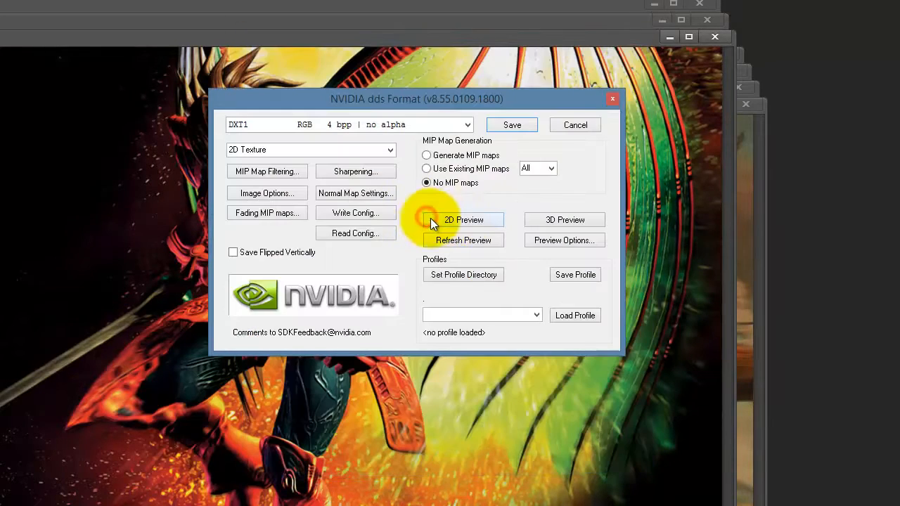
Set the DDS compression to DXT1 RGB 4 bpp, no alpha, and save the texture.
click(467, 125)
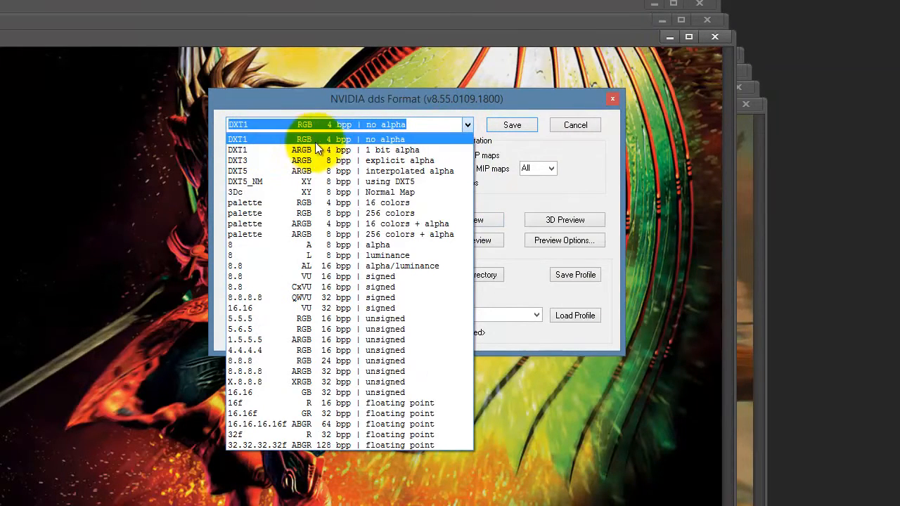
click(395, 138)
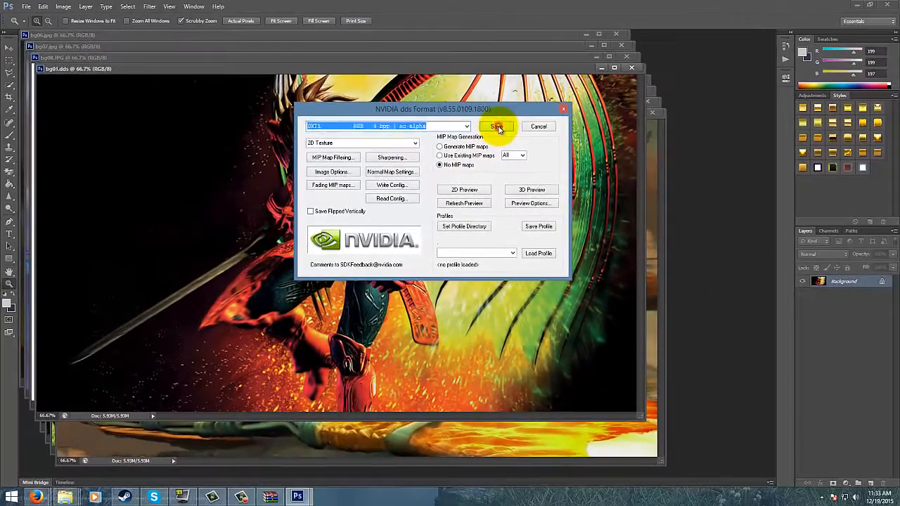
click(517, 125)
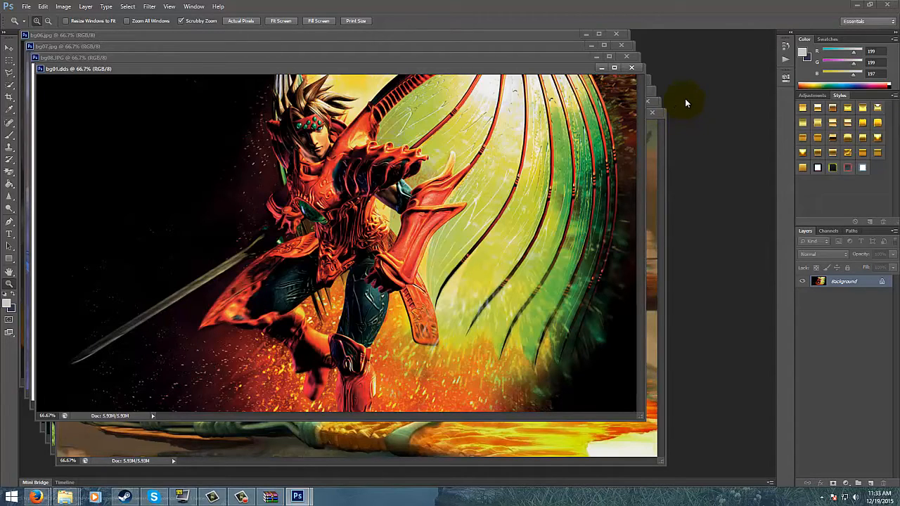
Stop recording Action 1 and close the bg01 image.
click(785, 60)
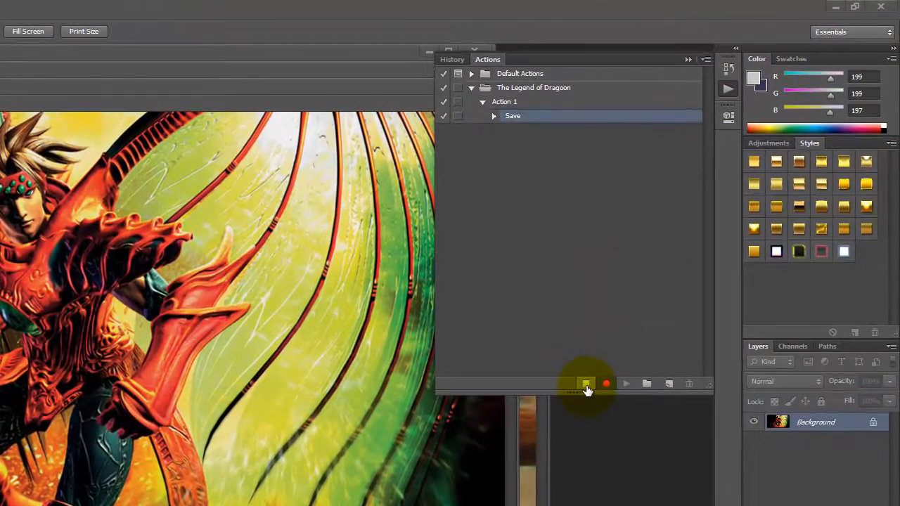
click(586, 385)
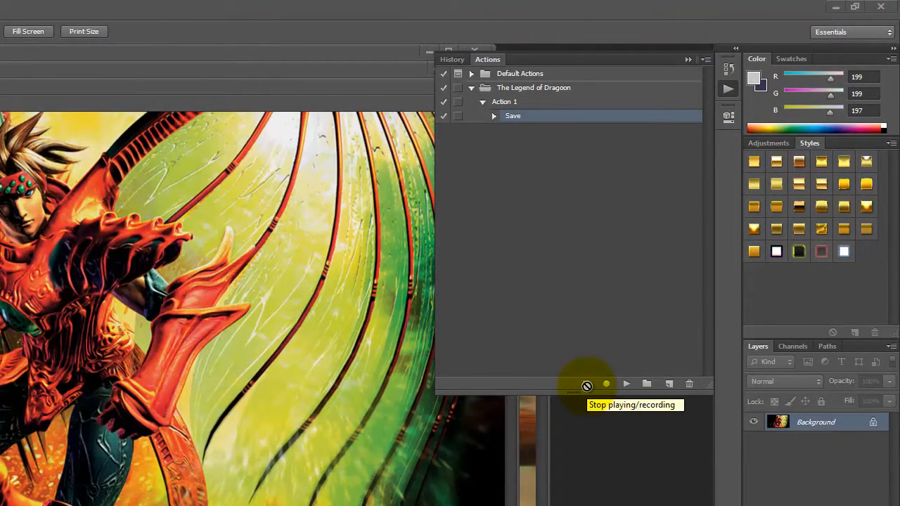
click(688, 59)
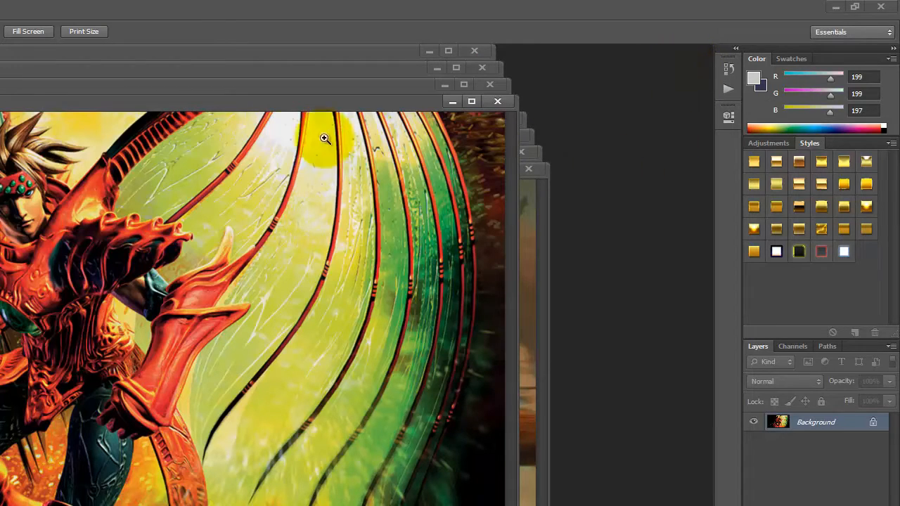
click(504, 100)
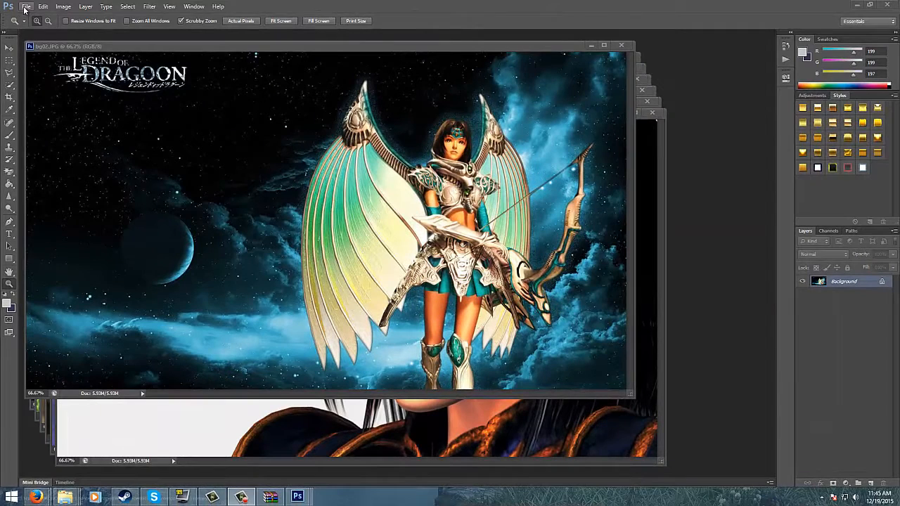
Set up a batch run of Action 1 with Opened Files as the source and Folder as the destination.
click(25, 7)
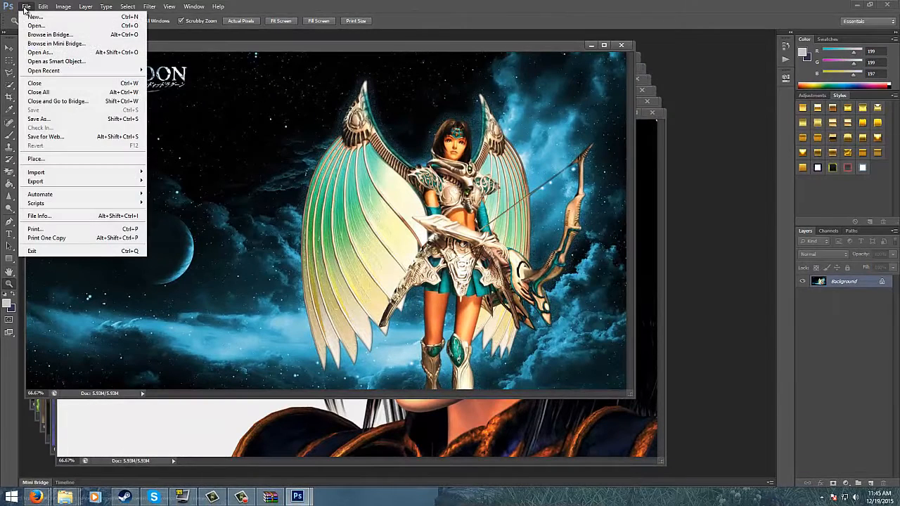
mouse_move(63, 196)
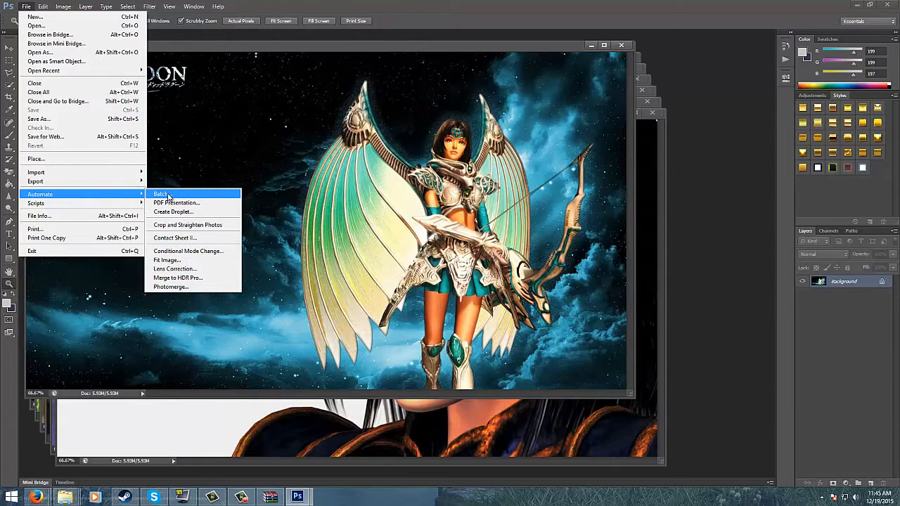
click(168, 197)
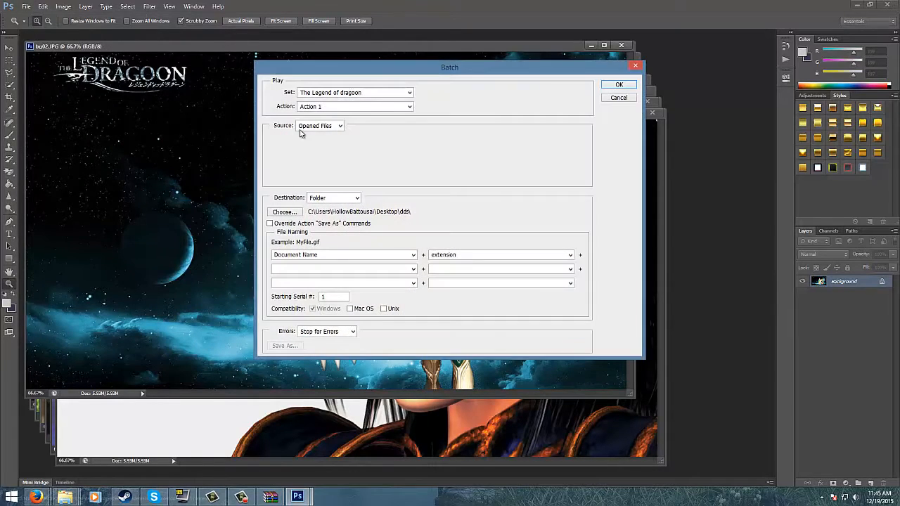
click(320, 126)
click(302, 152)
click(318, 199)
click(327, 224)
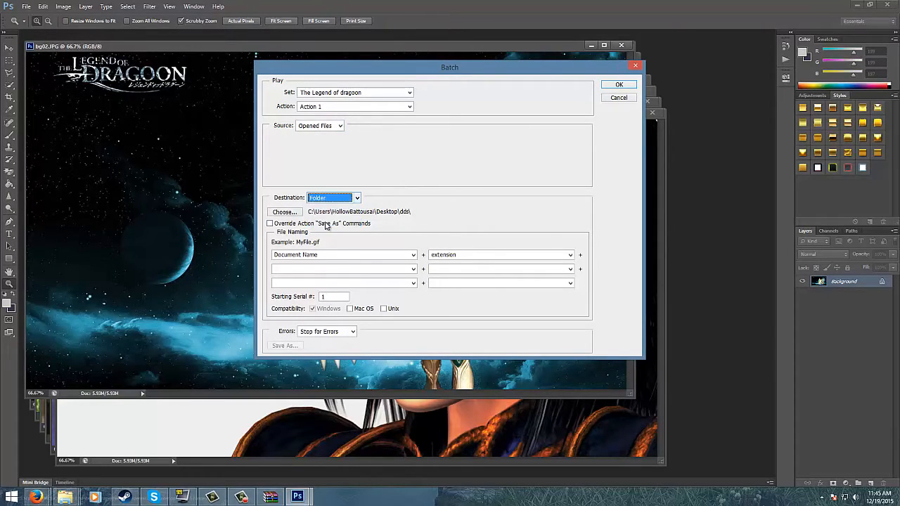
Choose the desktop dds folder as the batch destination and run the batch, saving the open images as DXT1 no-alpha DDS files.
click(338, 201)
click(339, 203)
click(294, 214)
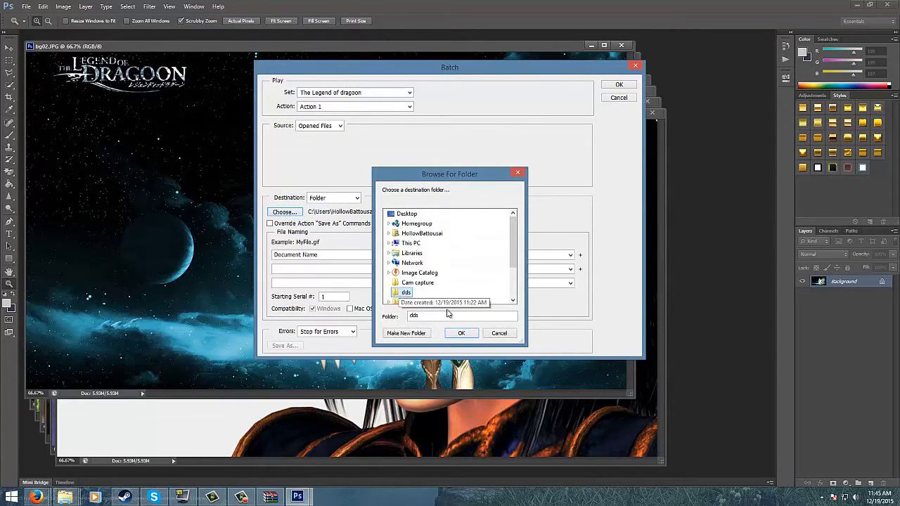
click(464, 335)
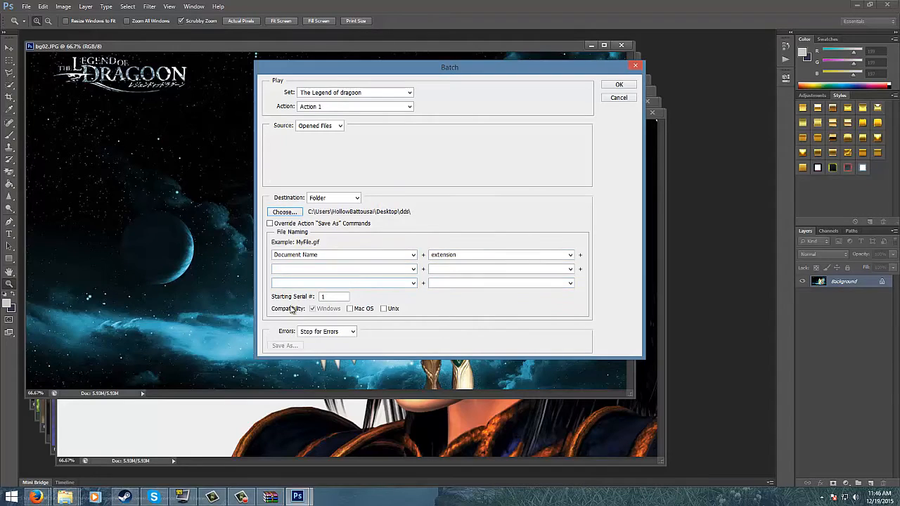
click(627, 86)
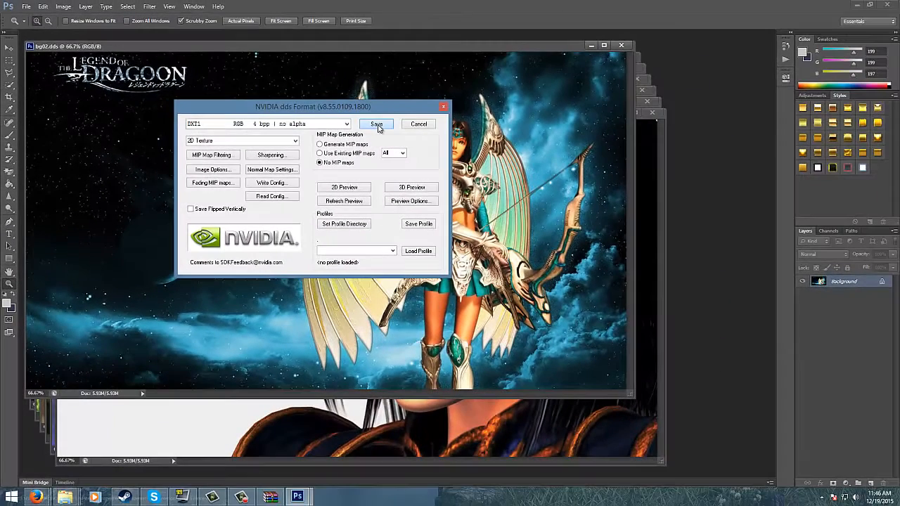
click(536, 159)
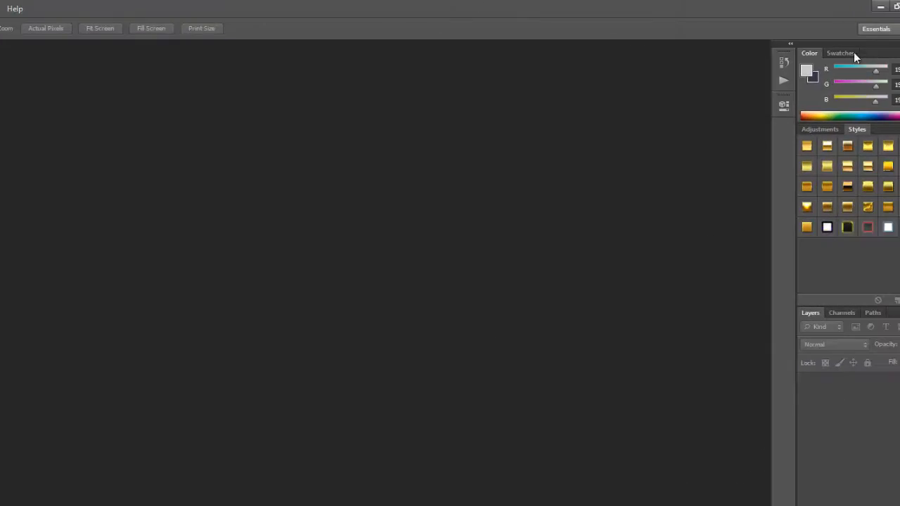
Switch to the dds folder in File Explorer and check the file type of bg01 and bg04 in their properties.
click(879, 7)
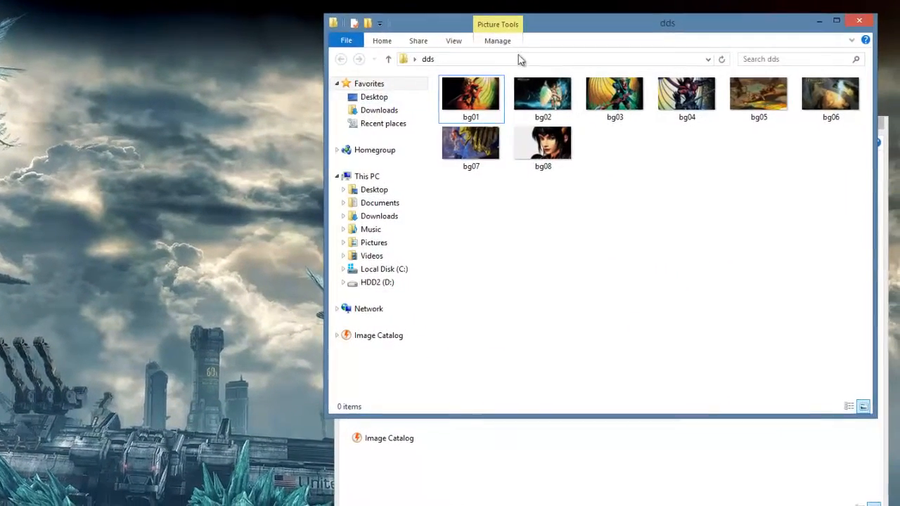
right_click(470, 97)
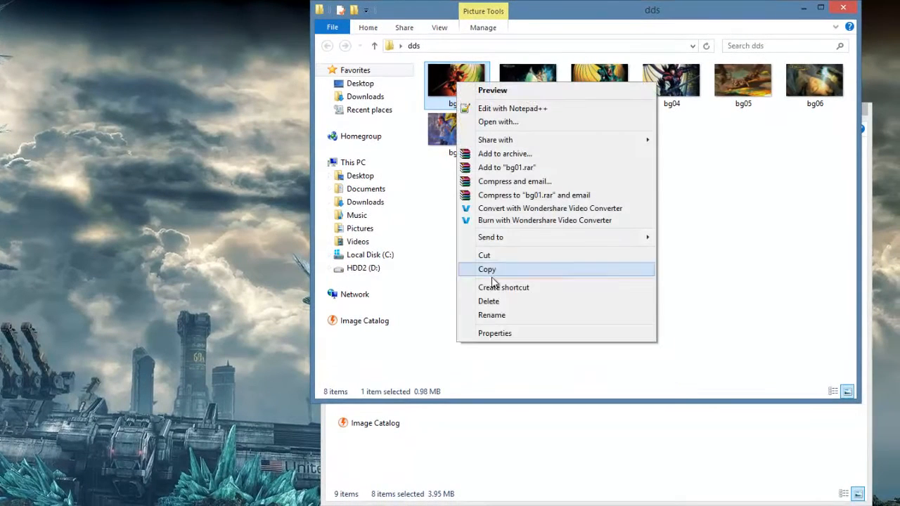
click(498, 335)
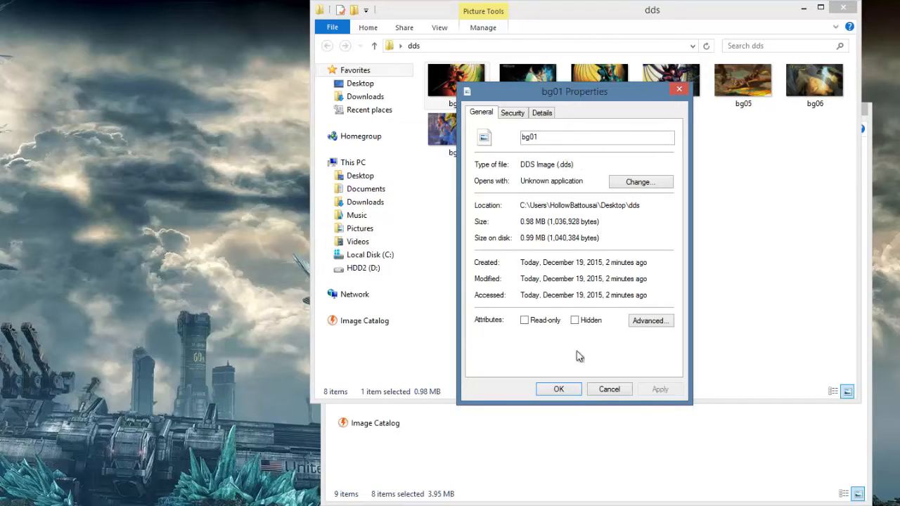
click(567, 390)
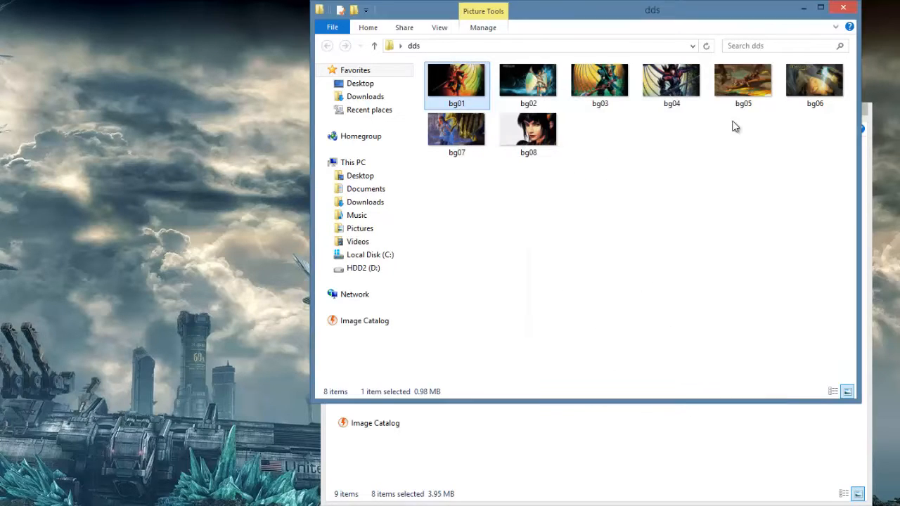
right_click(680, 83)
click(707, 328)
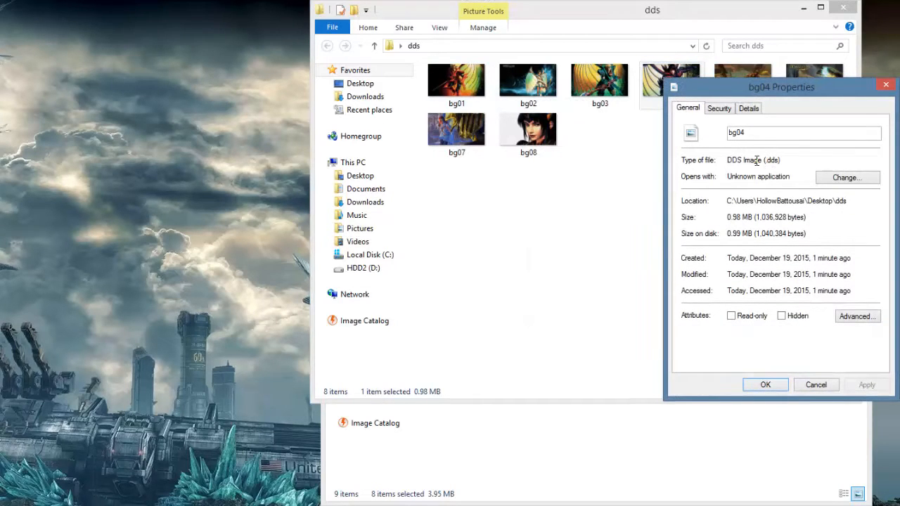
click(777, 388)
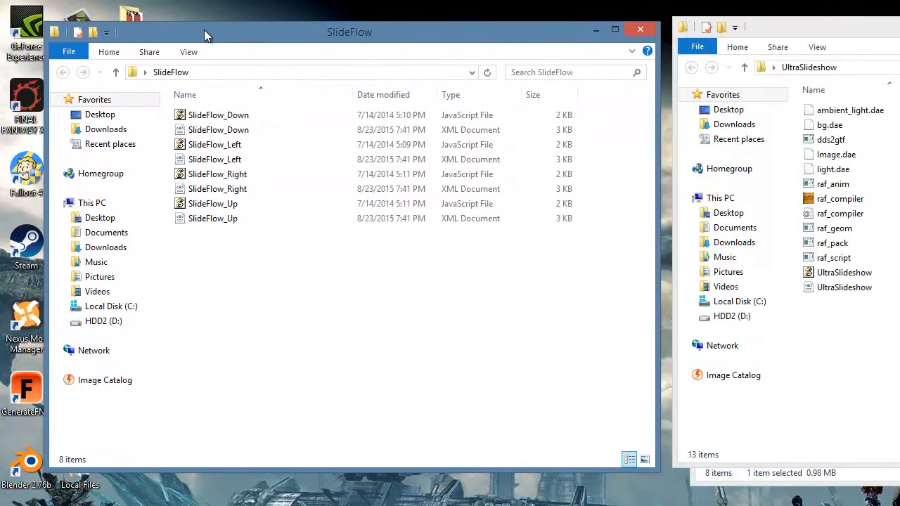
Delete the UltraSlideshow JavaScript and XML files and move the SlideFlow_Right JavaScript and XML files into the UltraSlideshow folder.
click(200, 176)
ctrl+click(225, 186)
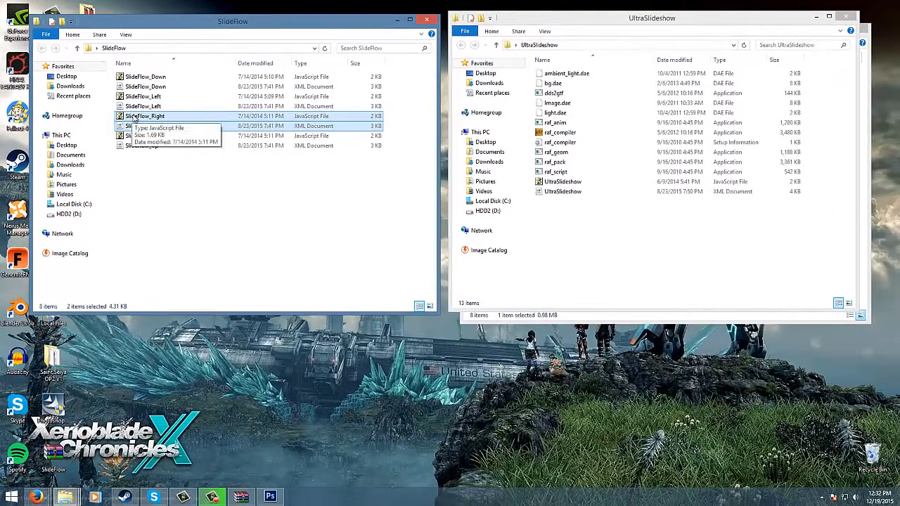
click(550, 202)
click(559, 192)
shift+click(556, 182)
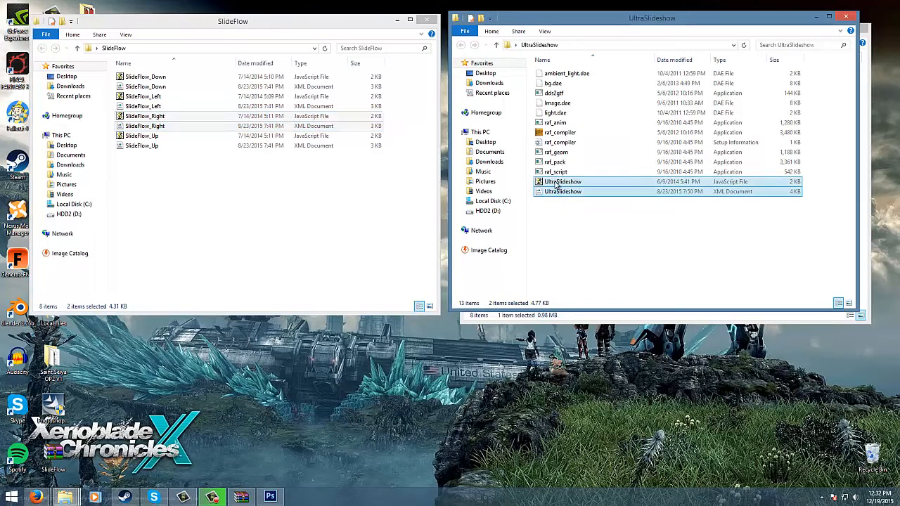
key(Delete)
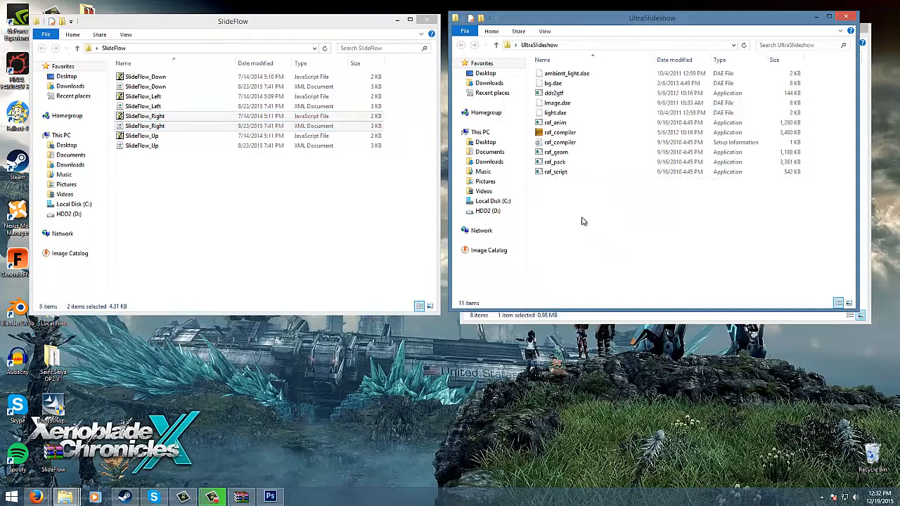
drag(137, 119, 599, 232)
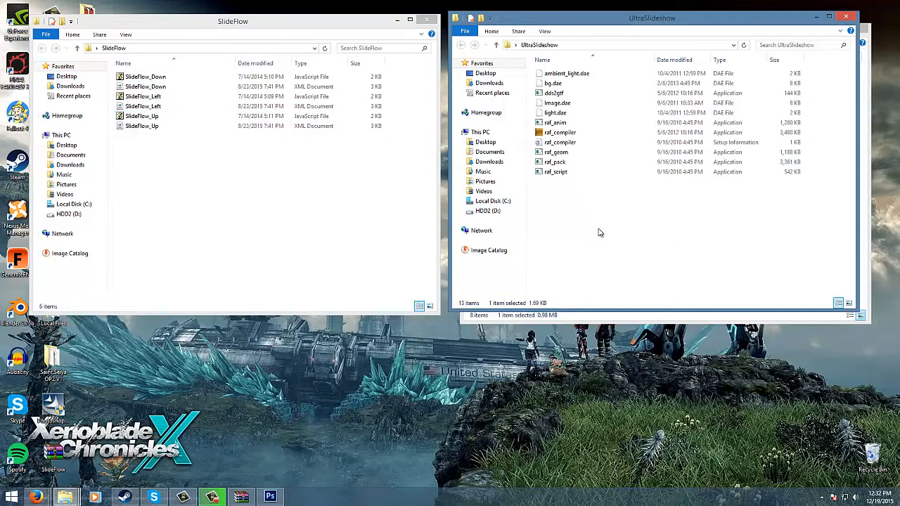
click(610, 228)
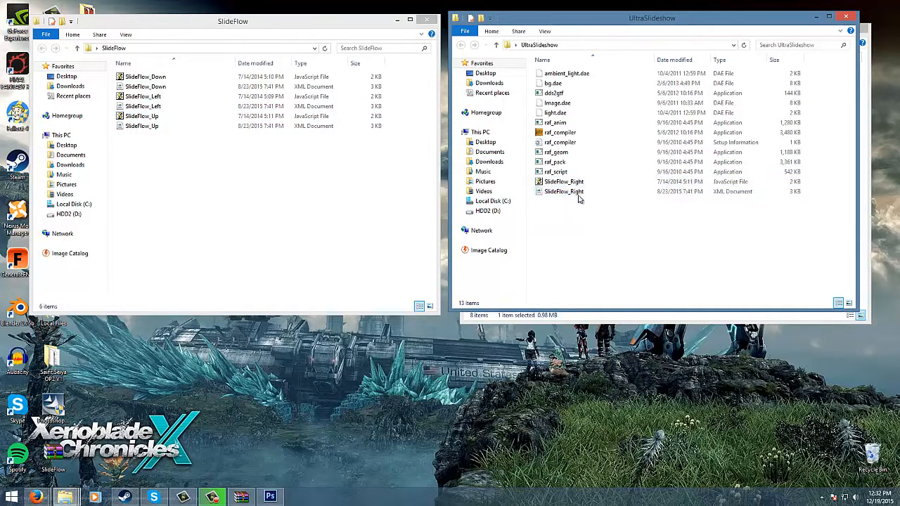
Open the SlideFlow_Right XML file from the UltraSlideshow folder in Notepad++ and go to its final sections.
right_click(572, 194)
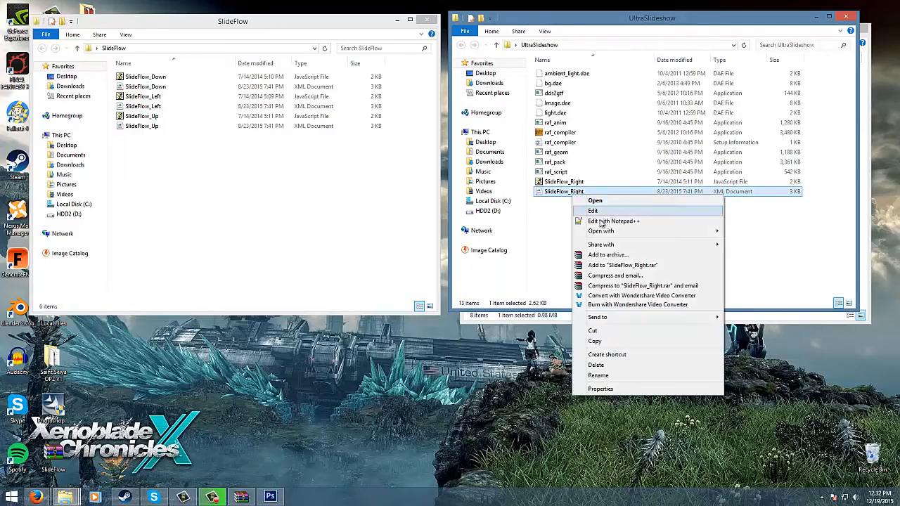
click(602, 222)
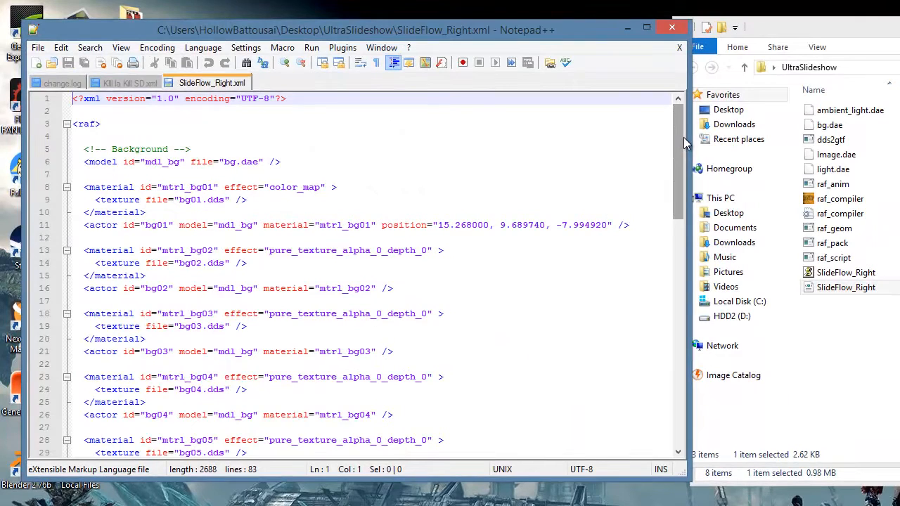
drag(675, 132, 652, 348)
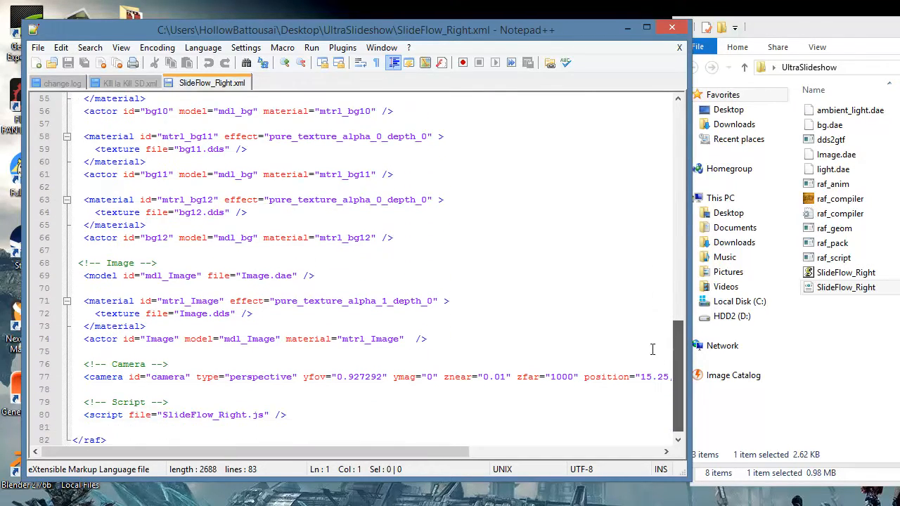
Delete the whole Image section with its model, material and actor from the SlideFlow_Right XML, along with the leftover blank line.
drag(77, 266, 207, 267)
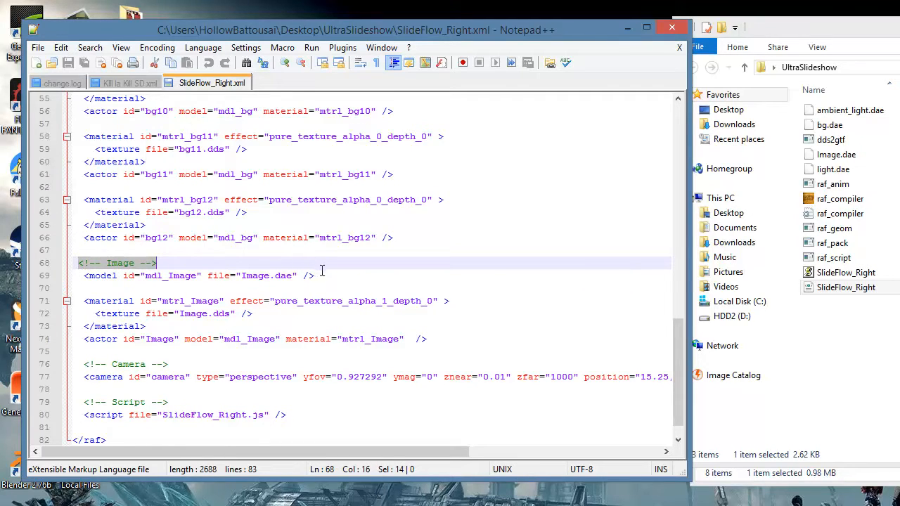
drag(322, 271, 334, 280)
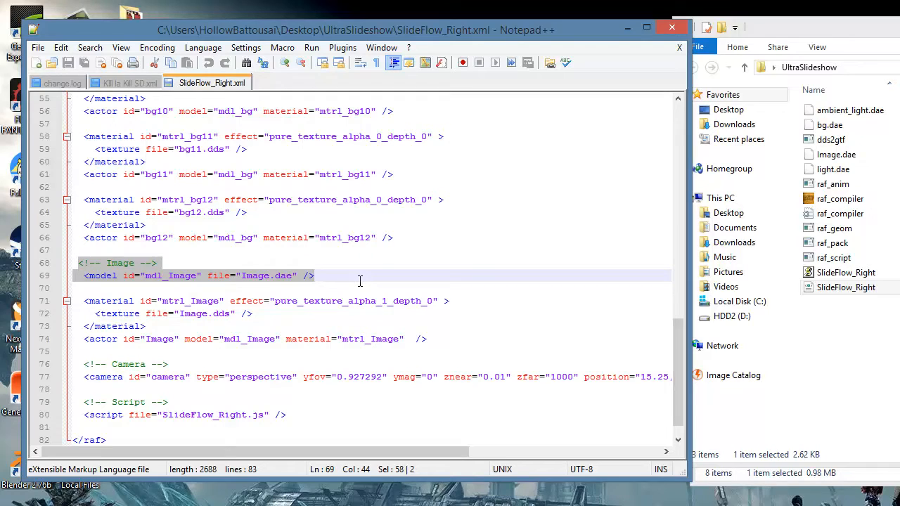
scroll(359, 281, up, 1)
drag(78, 275, 463, 357)
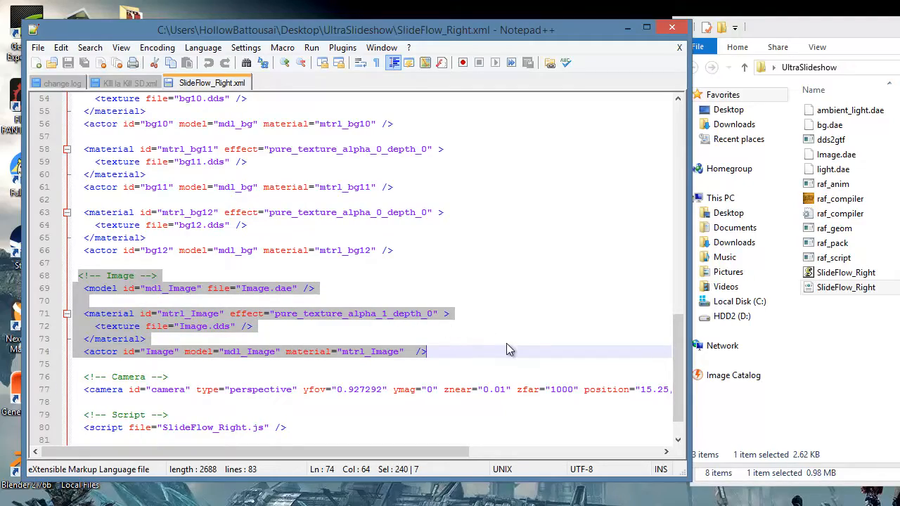
key(Delete)
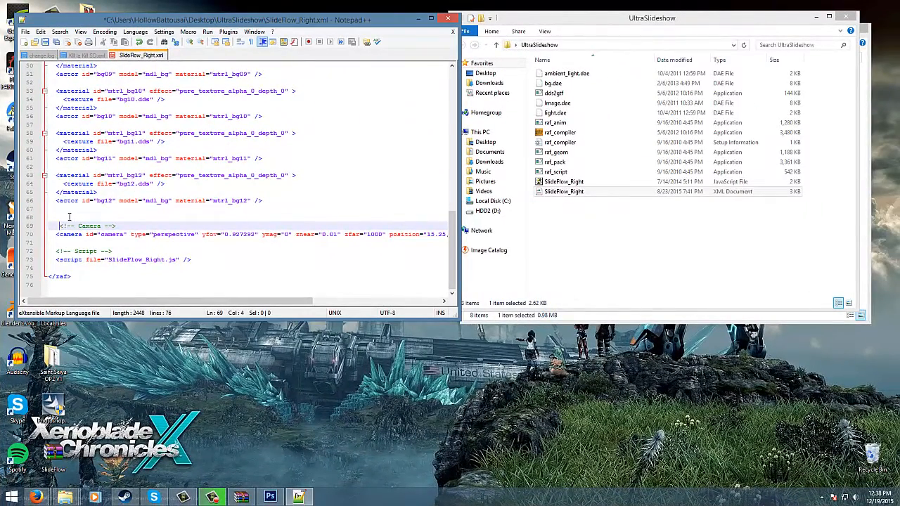
click(68, 216)
key(BackSpace)
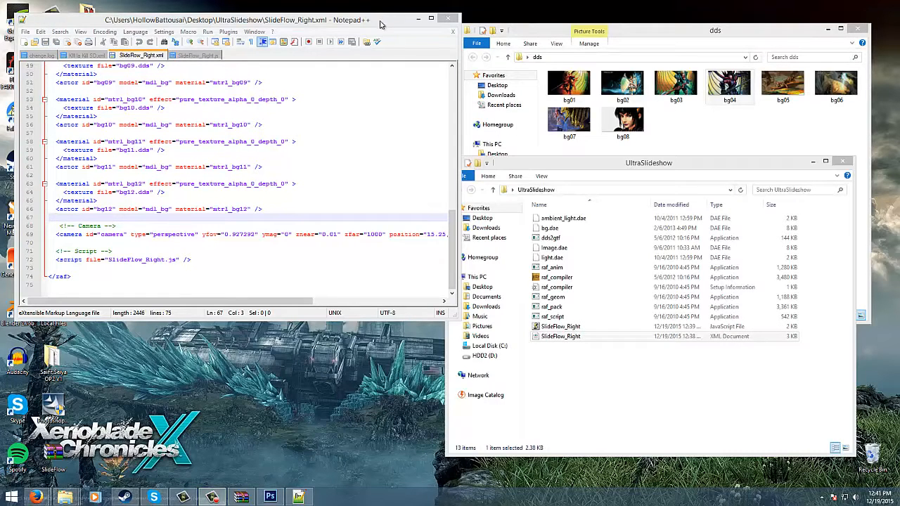
Remove the bg09 to bg12 material and actor blocks from the SlideFlow_Right XML, tidy the blank lines, save and close it.
click(381, 25)
drag(455, 257, 453, 232)
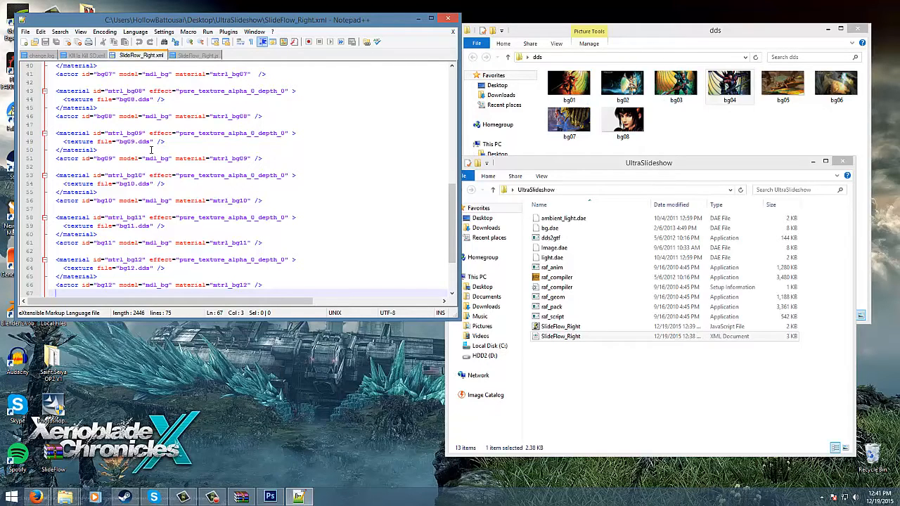
drag(58, 133, 277, 209)
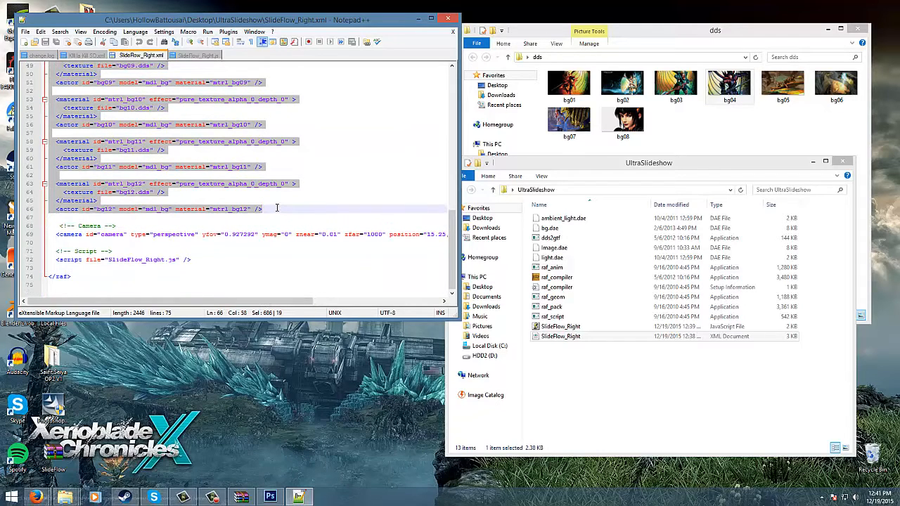
key(Delete)
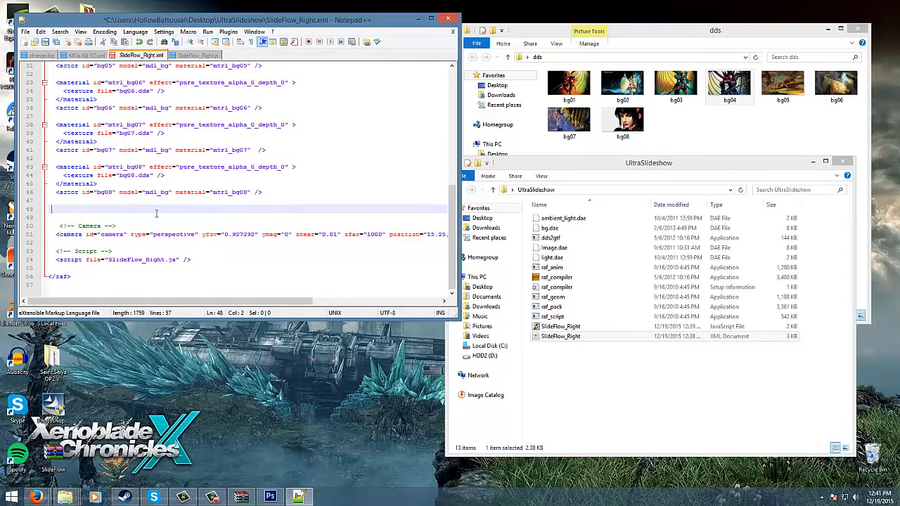
key(BackSpace)
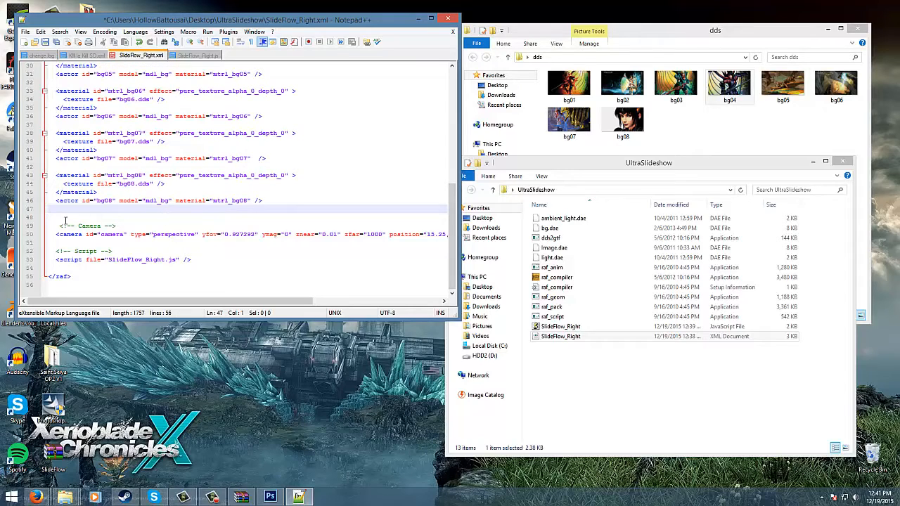
click(57, 218)
key(BackSpace)
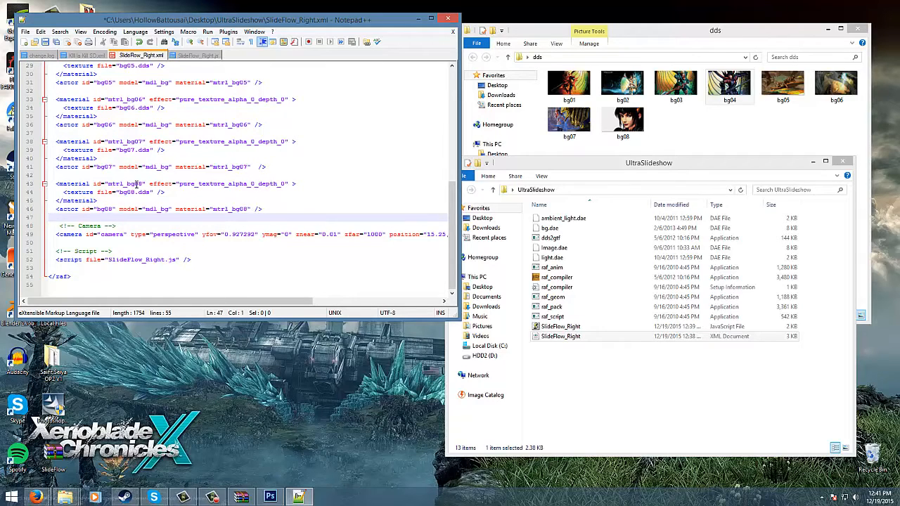
click(45, 44)
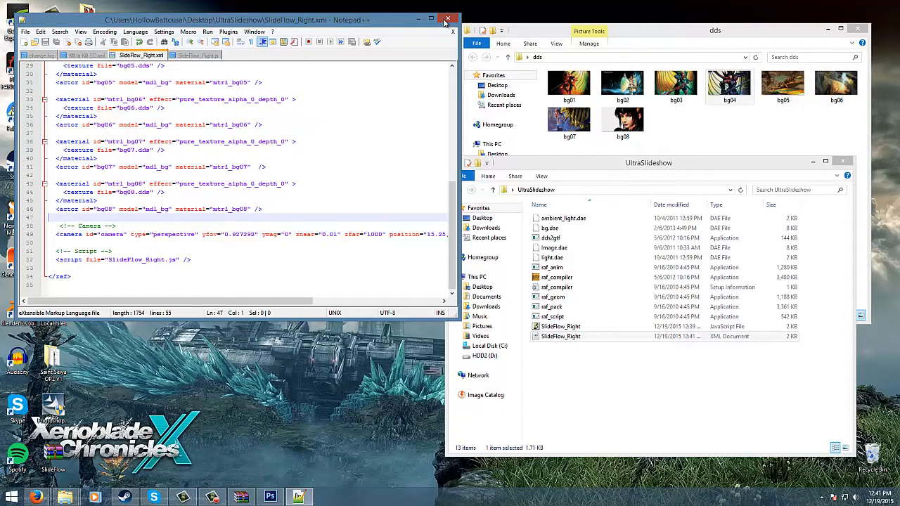
click(445, 21)
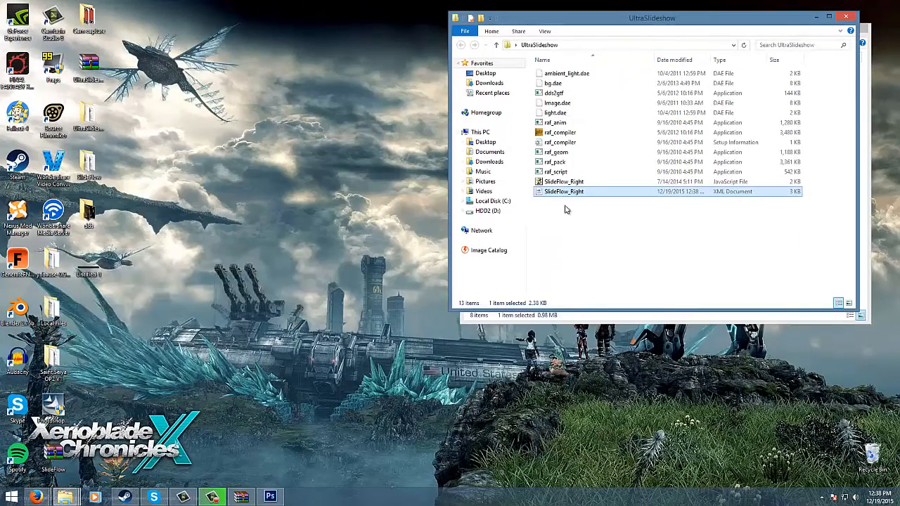
Open the SlideFlow_Right JavaScript file in Notepad++ and reposition the UltraSlideshow folder window to uncover the dds images.
click(567, 182)
right_click(567, 183)
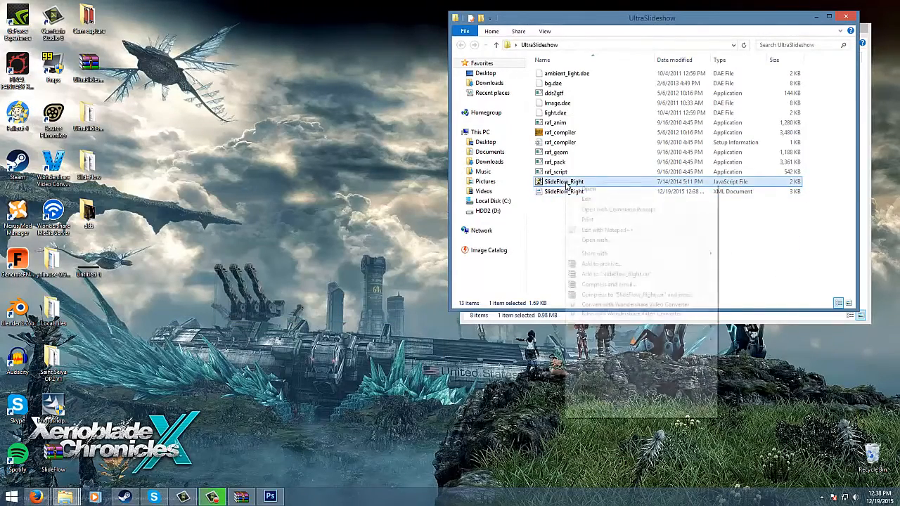
click(595, 232)
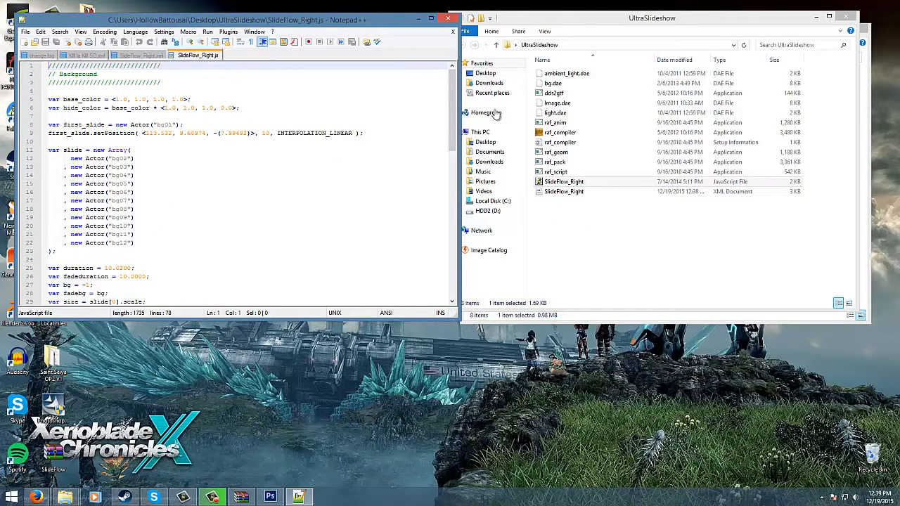
drag(623, 23, 615, 165)
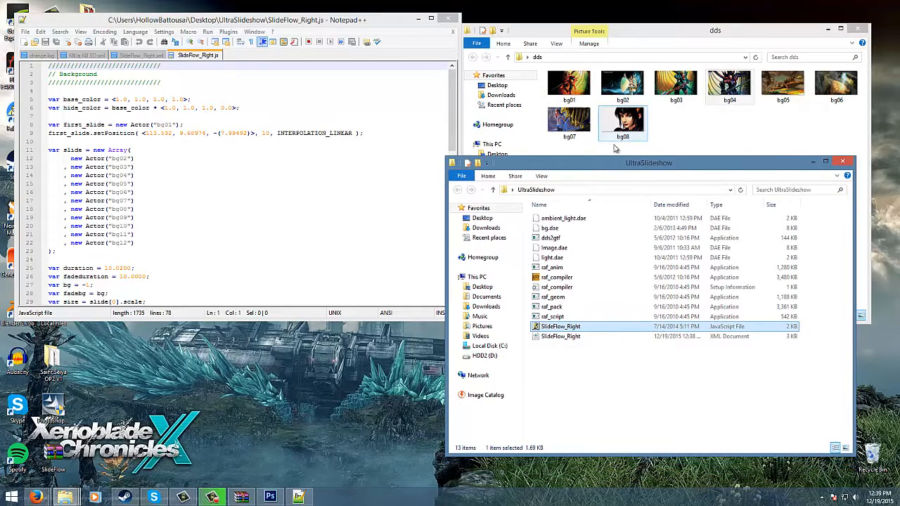
Remove the bg09 to bg12 actors from the slide array in the SlideFlow_Right JavaScript, save the file and minimize the editor.
drag(134, 242, 45, 221)
key(Delete)
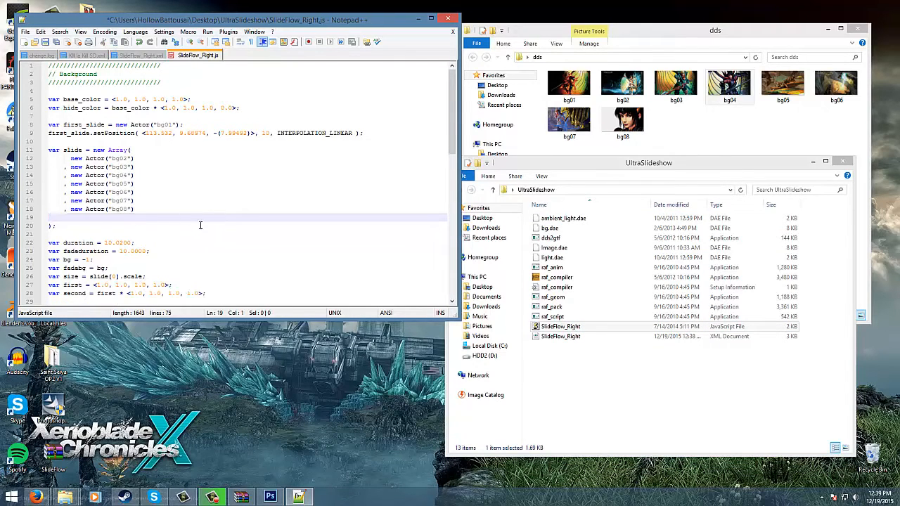
key(BackSpace)
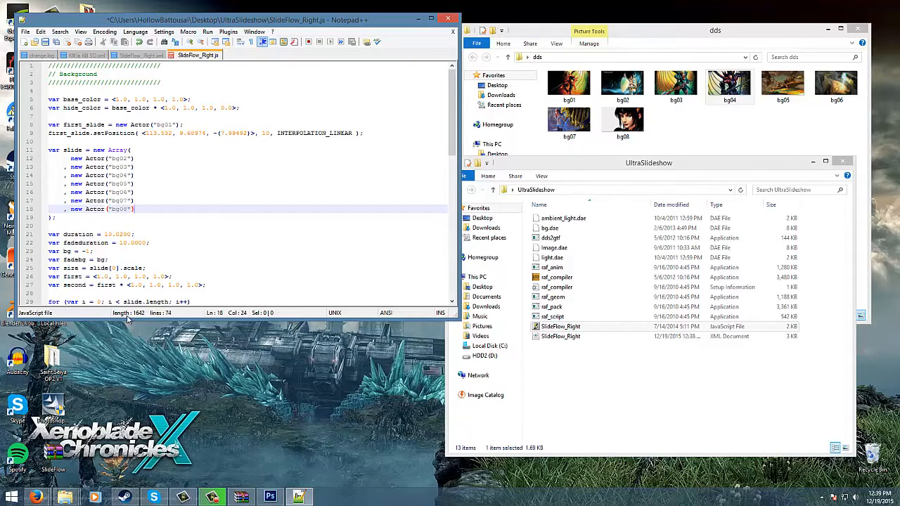
click(46, 42)
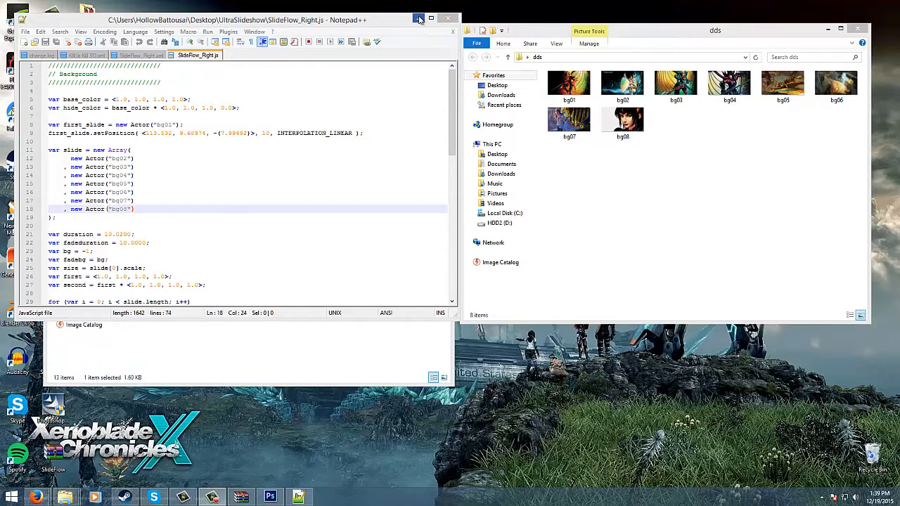
click(420, 20)
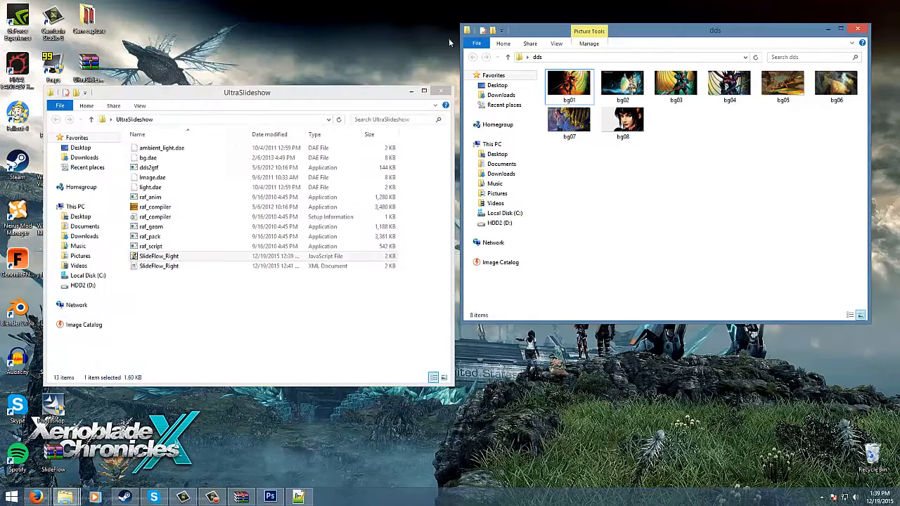
Copy bg01 from the dds folder and paste it onto an empty area of the desktop.
click(574, 98)
right_click(575, 94)
click(610, 232)
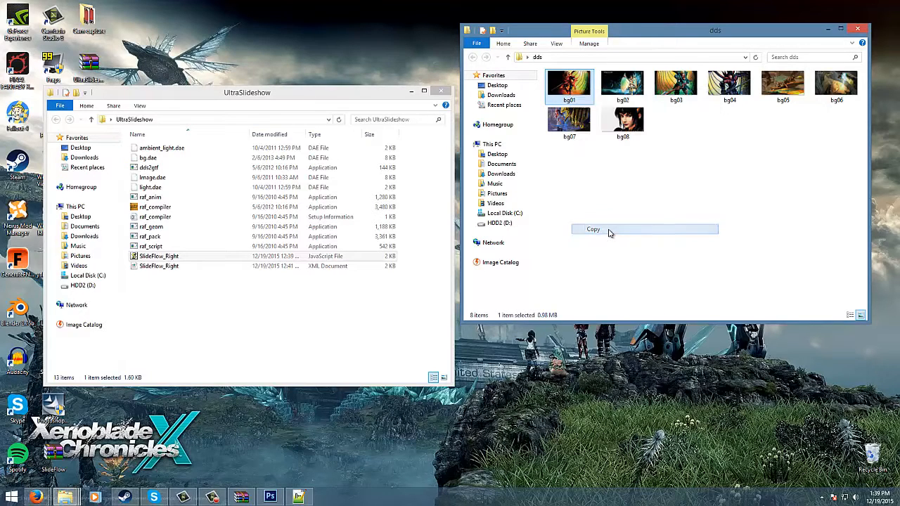
right_click(615, 363)
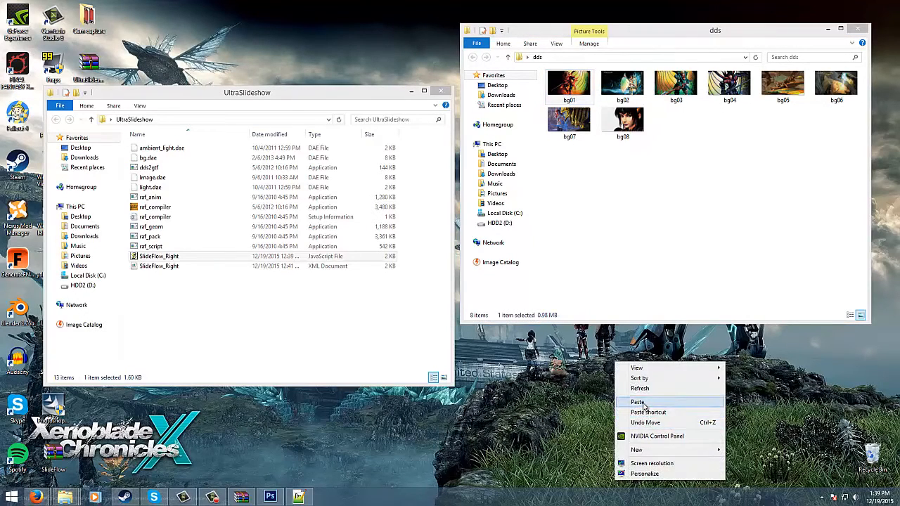
click(640, 402)
drag(631, 329, 631, 422)
Rename the desktop copy of bg01 as bg09 and move it into the dds folder.
click(630, 422)
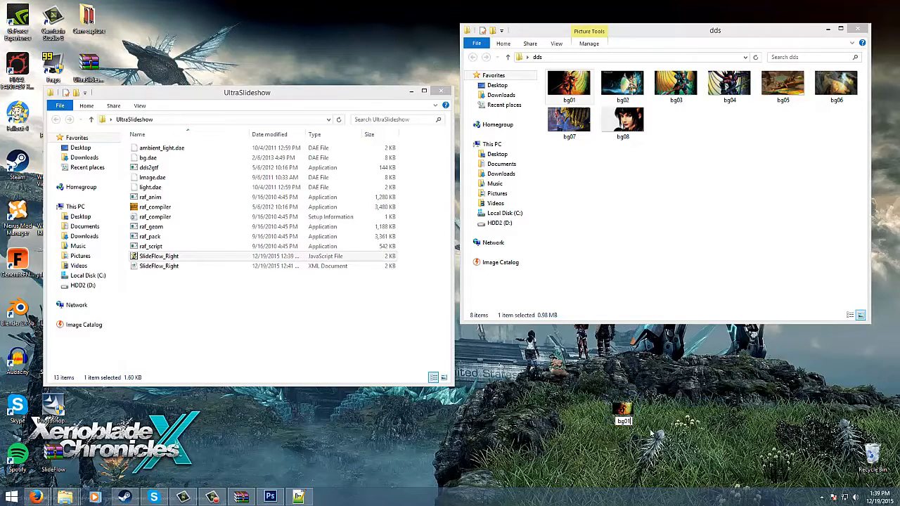
key(BackSpace)
text(09)
key(Return)
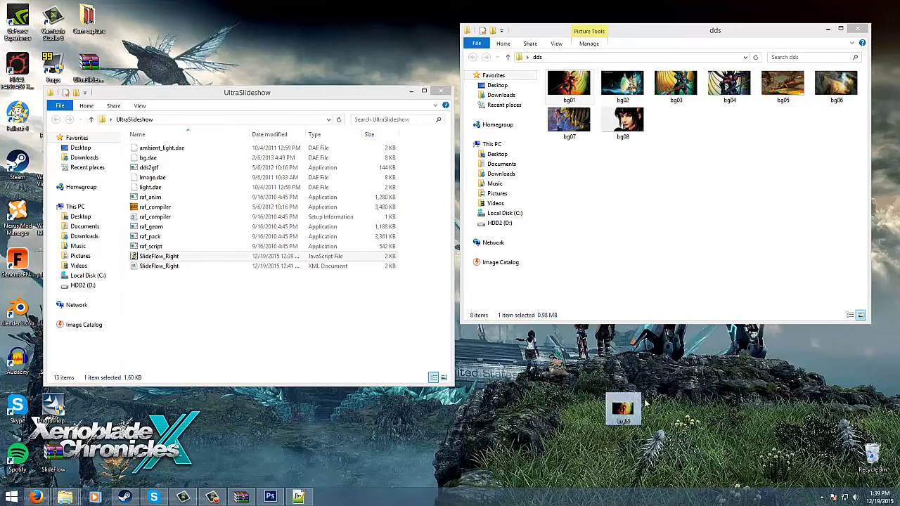
drag(629, 413, 711, 258)
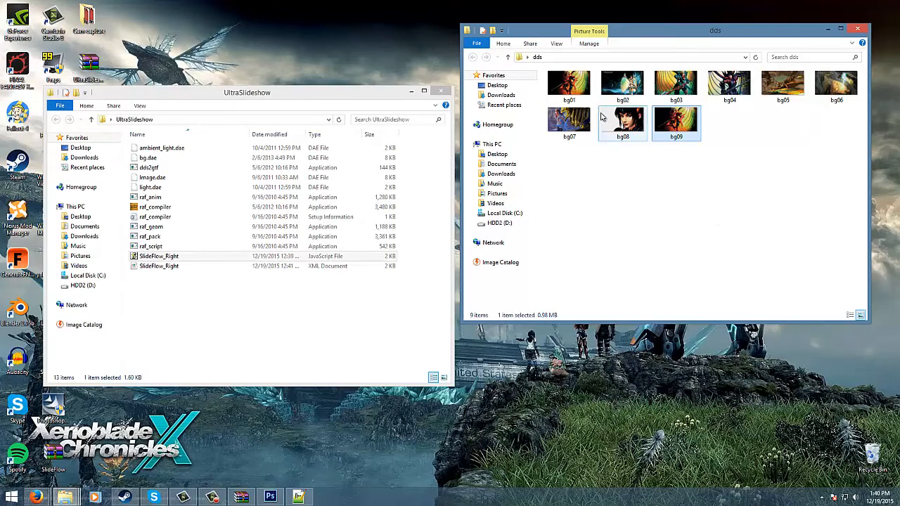
Copy all the DDS images, bg01 to bg09, from the dds folder into the UltraSlideshow folder.
key(ctrl+a)
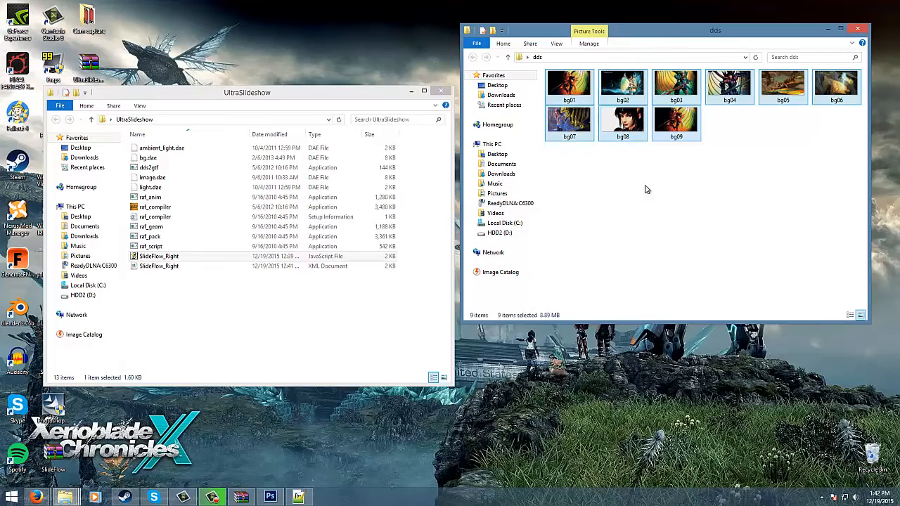
right_click(571, 122)
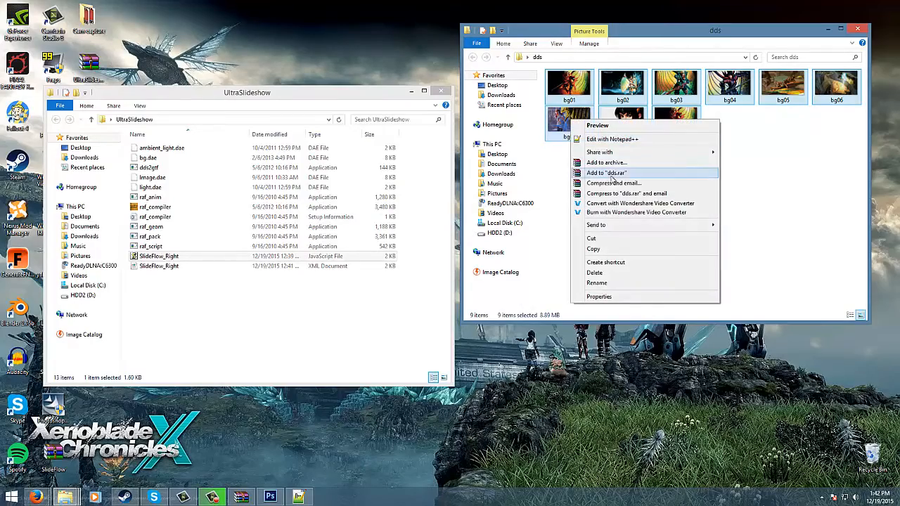
click(603, 248)
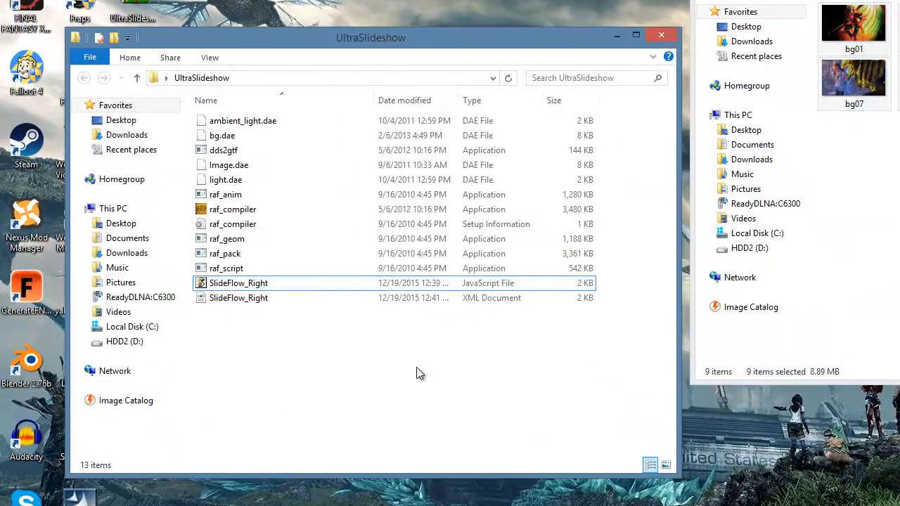
right_click(279, 313)
click(451, 465)
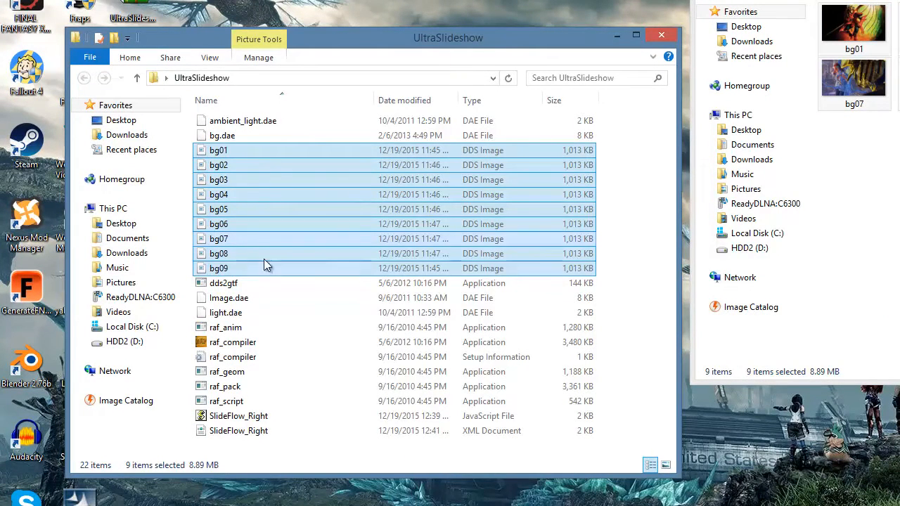
Compile the SlideFlow_Right XML file with the raf_compiler application and select the resulting SlideFlow_Right RAF file.
click(241, 432)
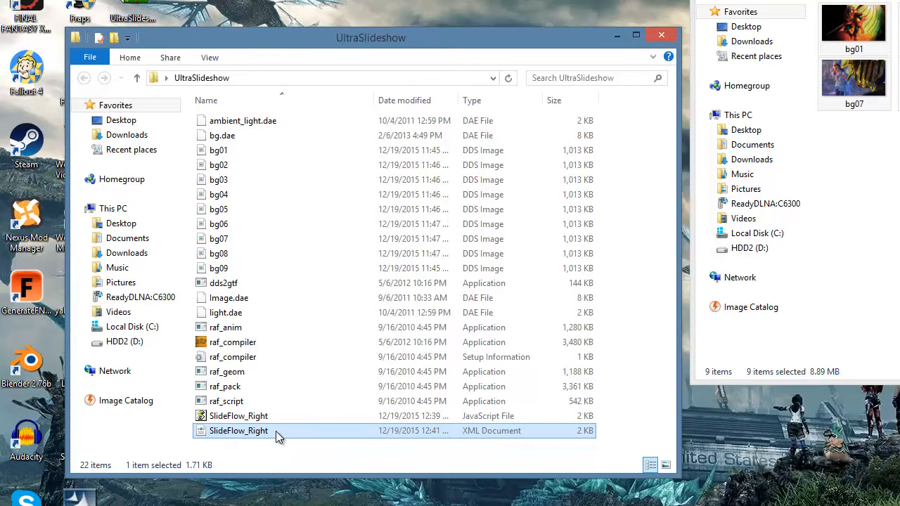
drag(247, 433, 242, 346)
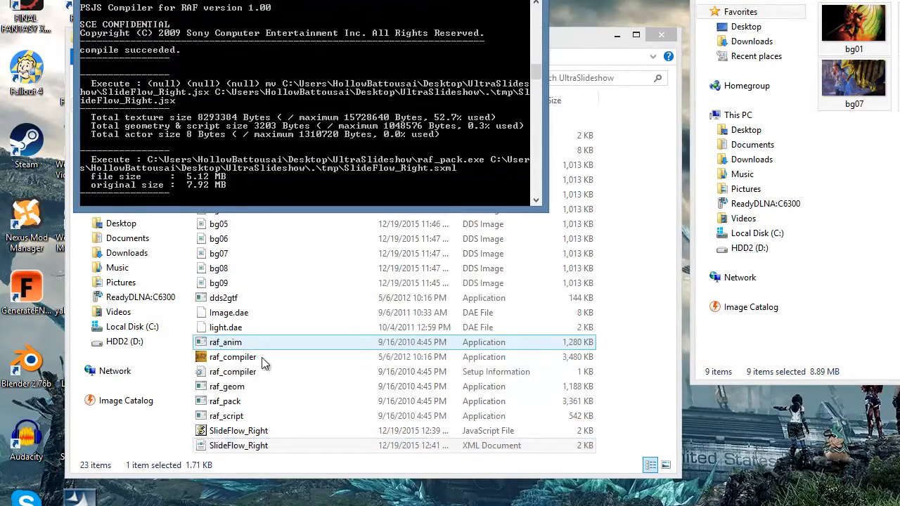
click(264, 344)
scroll(265, 345, down, 1)
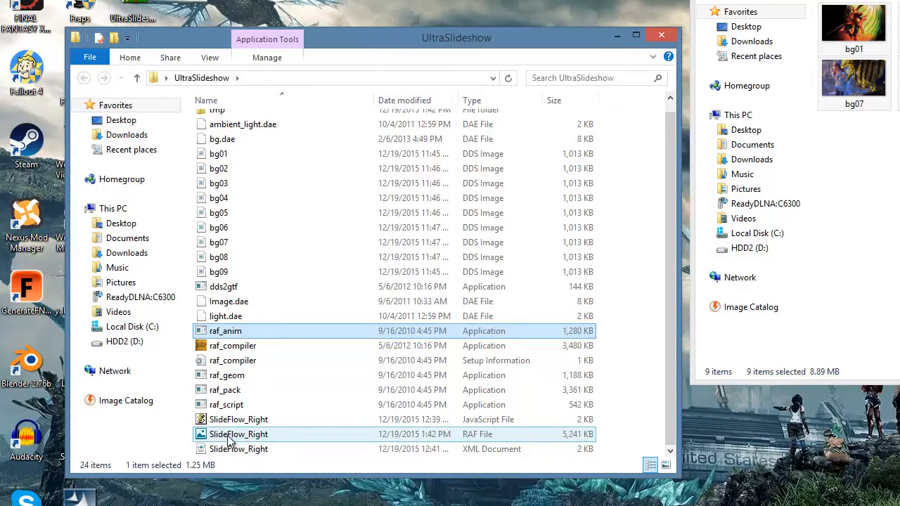
click(273, 439)
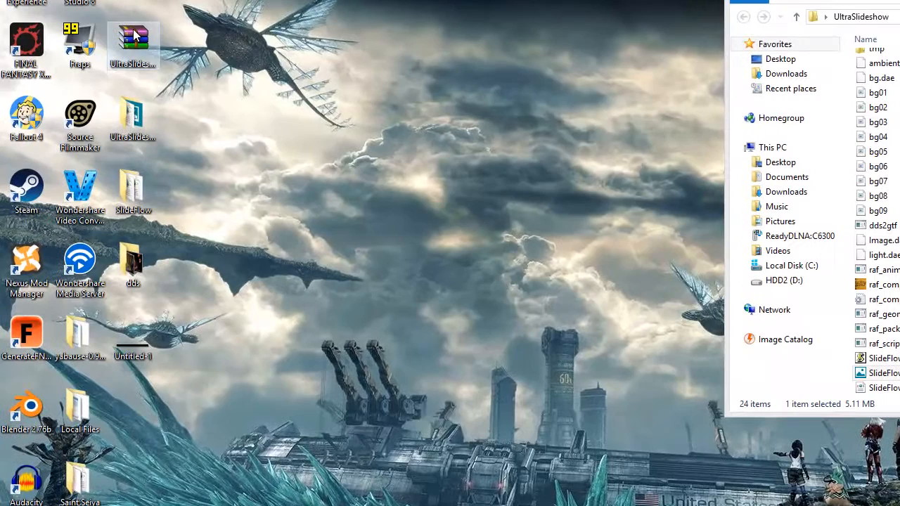
Open the UltraSlideshowTheme.zip archive from the desktop and extract its THEME and p3tcompiler folders to the desktop.
double_click(89, 62)
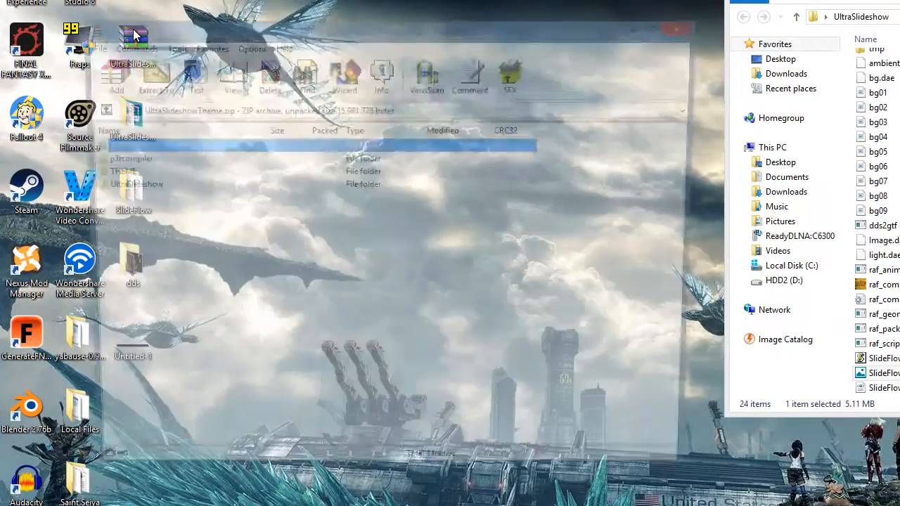
drag(118, 176, 186, 492)
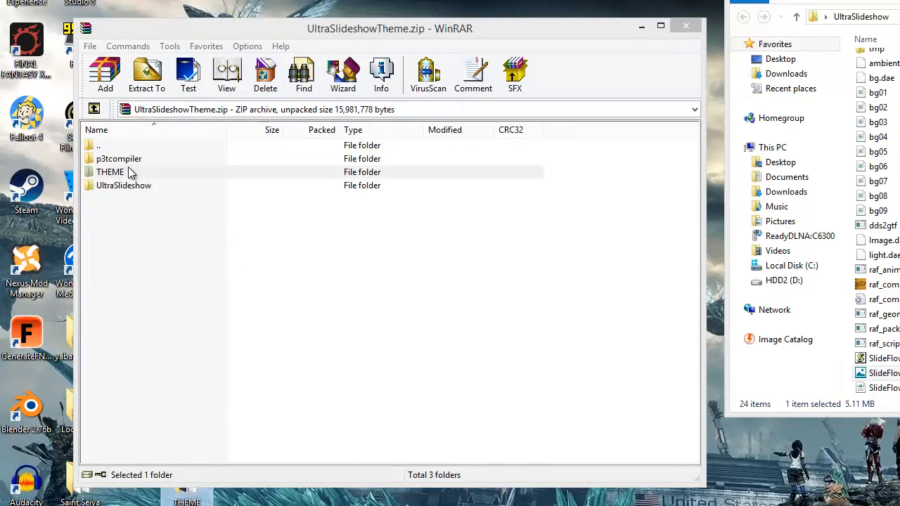
drag(133, 159, 239, 362)
drag(177, 294, 180, 414)
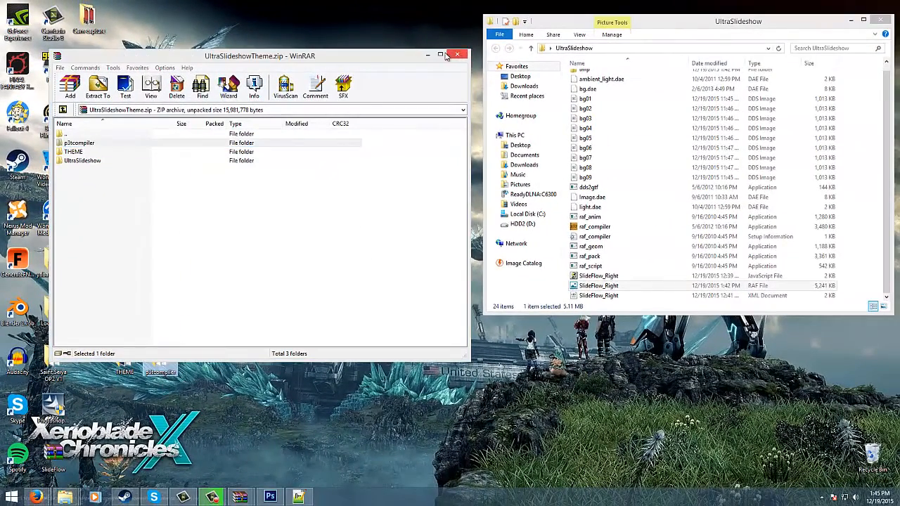
Close the theme archive and copy the 78 Legend of Dragoon image files into the desktop THEME folder, replacing the existing files.
drag(399, 56, 481, 31)
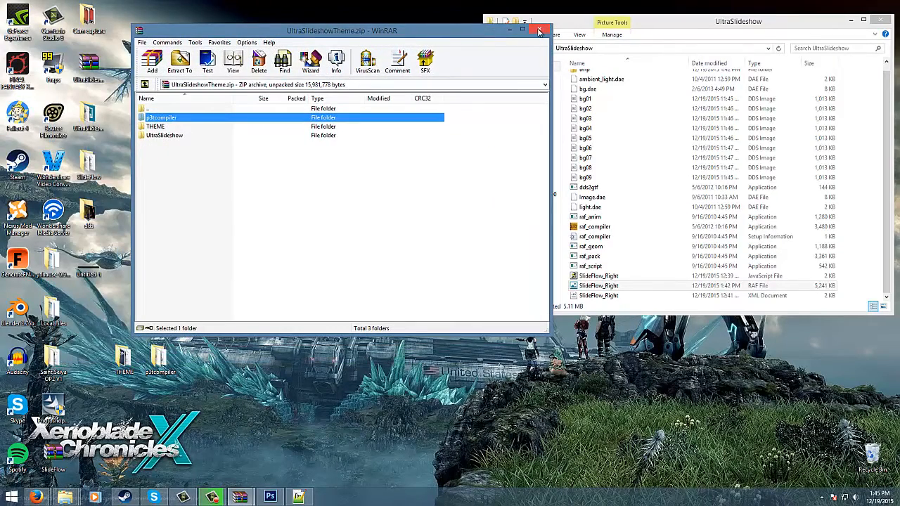
click(539, 31)
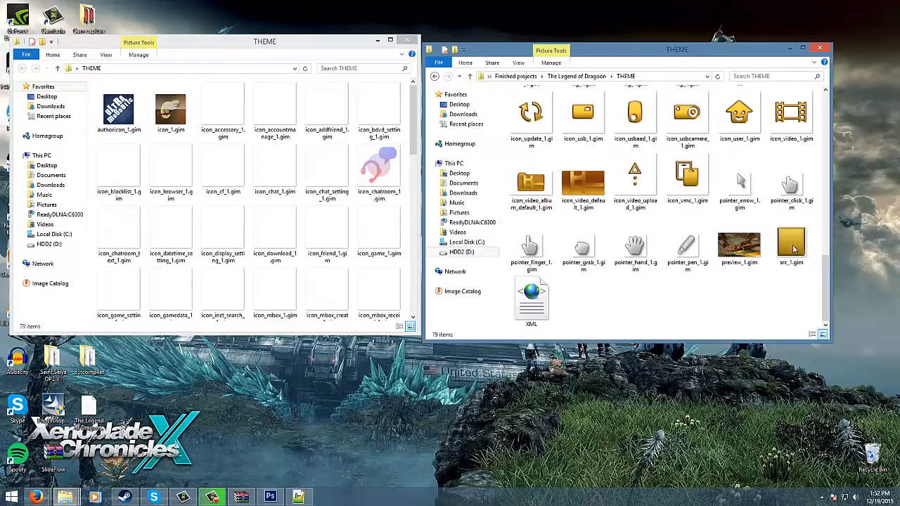
drag(820, 274, 484, 36)
drag(532, 114, 224, 116)
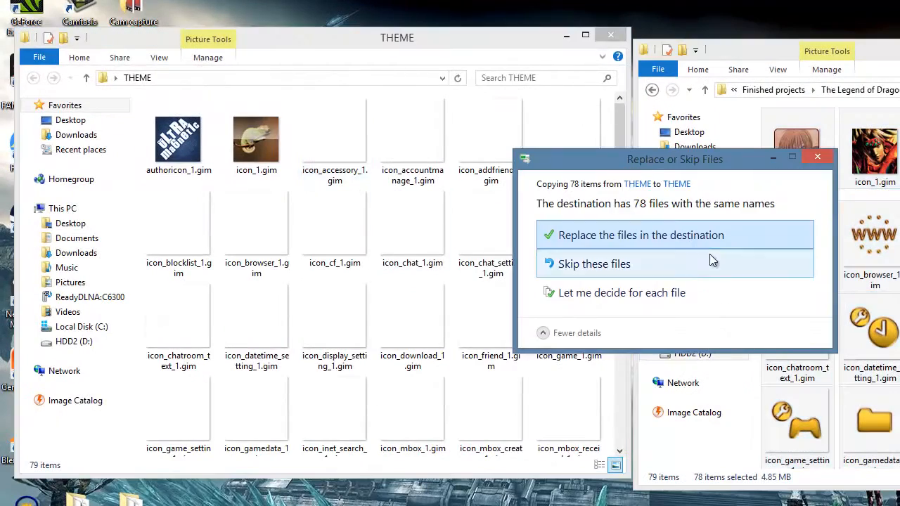
click(678, 238)
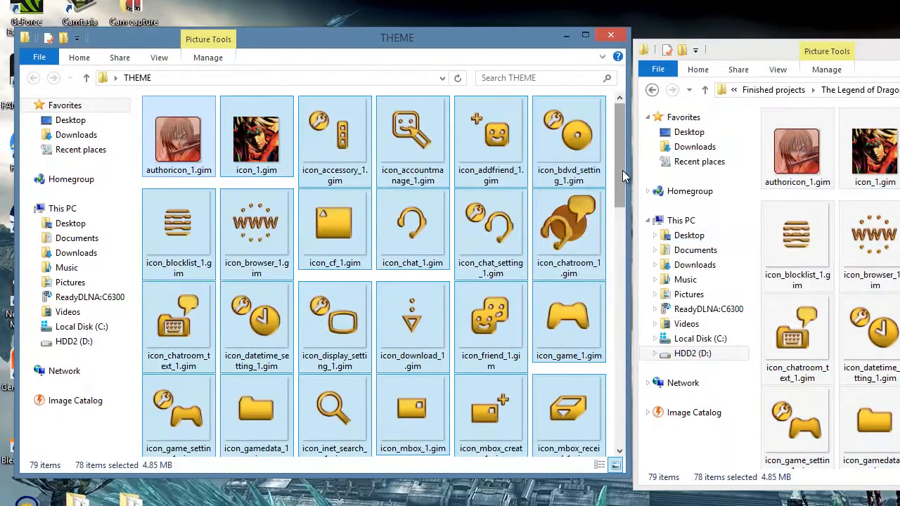
drag(623, 170, 616, 420)
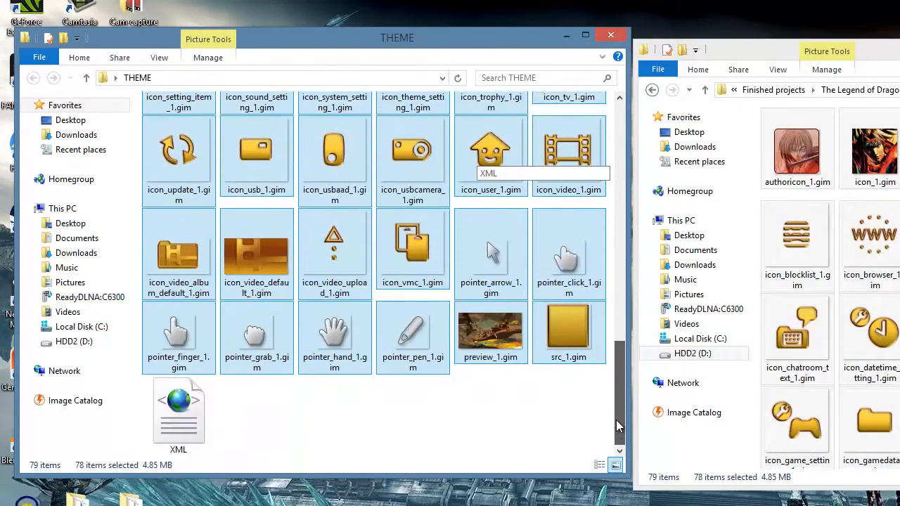
click(293, 416)
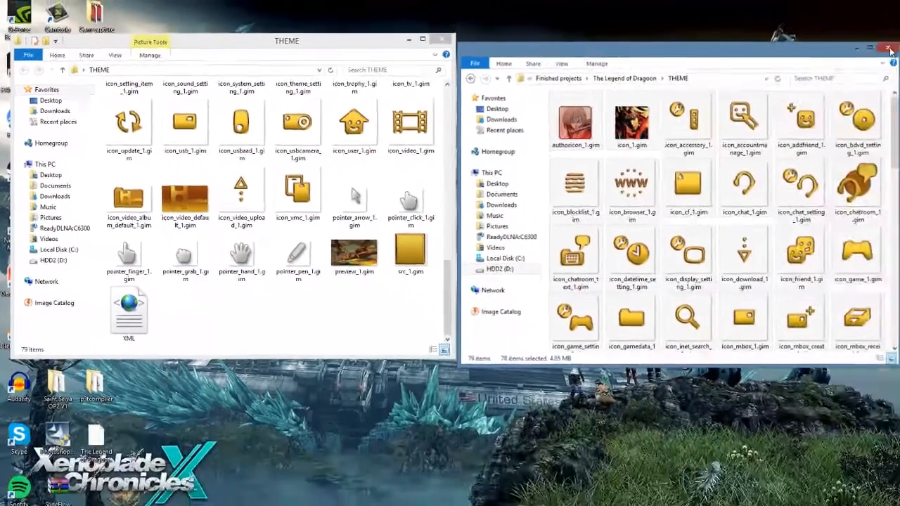
Close the Legend of Dragoon source folder and open the XML file from the desktop THEME folder in Notepad++.
click(886, 47)
drag(431, 39, 809, 62)
drag(543, 61, 705, 46)
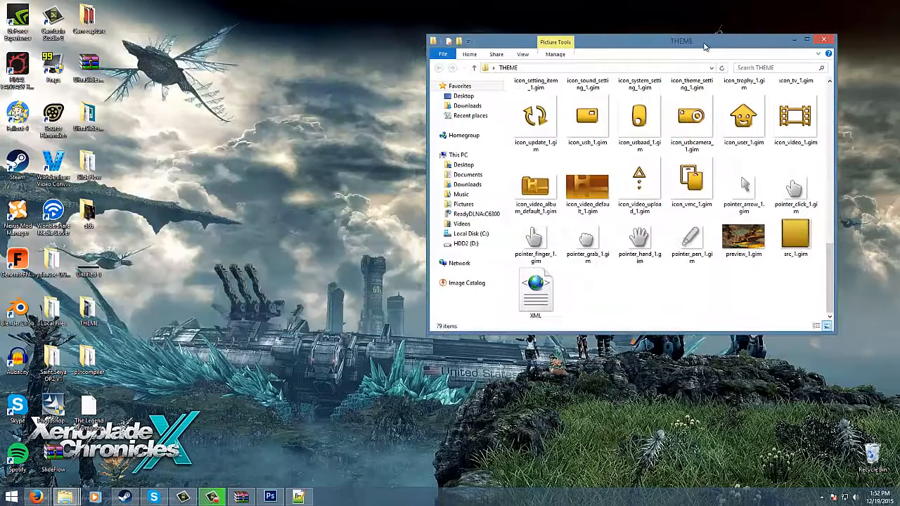
right_click(546, 313)
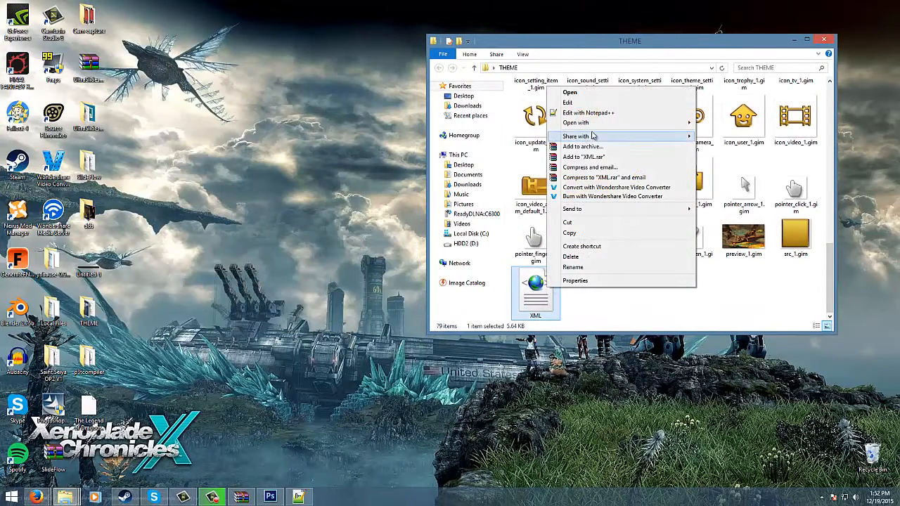
click(584, 114)
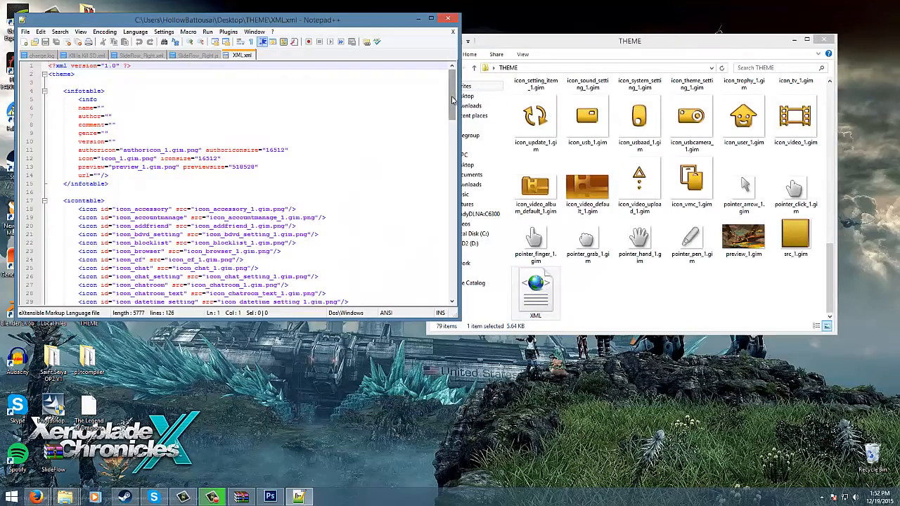
drag(451, 93, 496, 104)
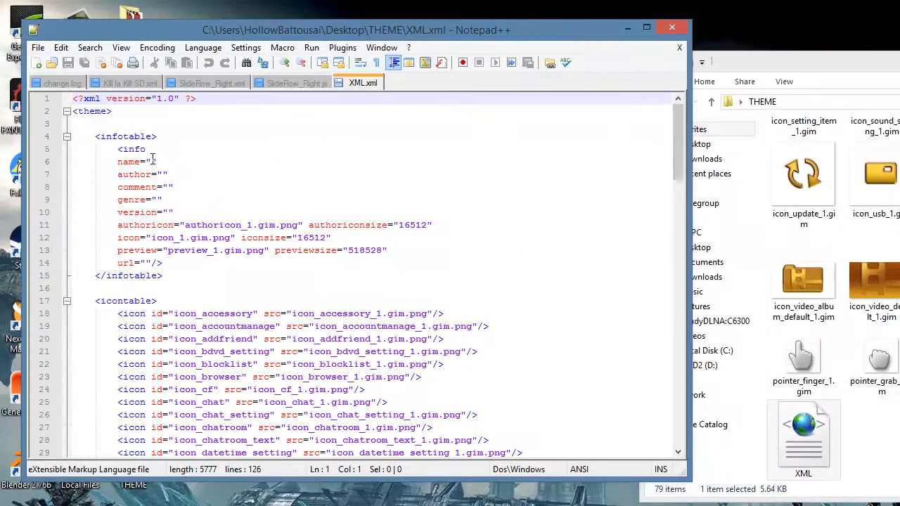
Fill in the theme info: name "The Legend of Dragoon Slideflow", the author's name, genre "Gaming", version "1.0" and URL "ps3animethemes.blogspot.com".
click(110, 117)
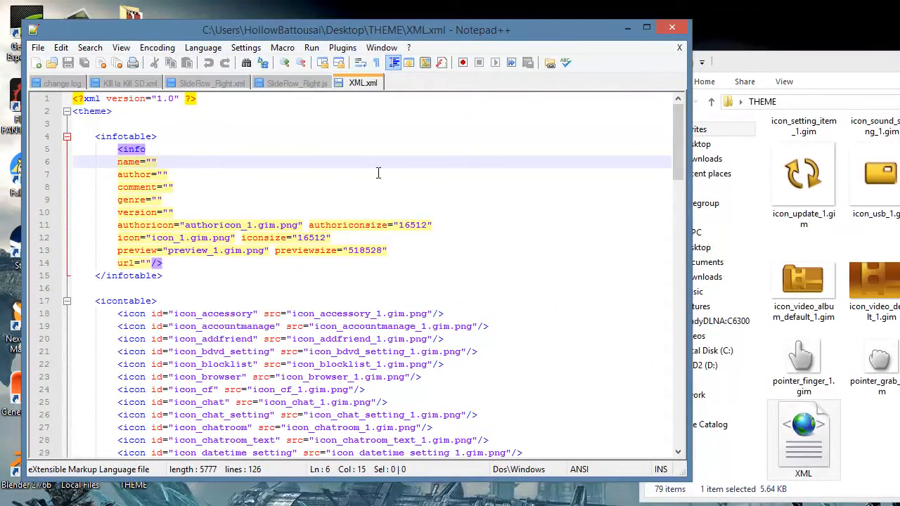
text(The Legen)
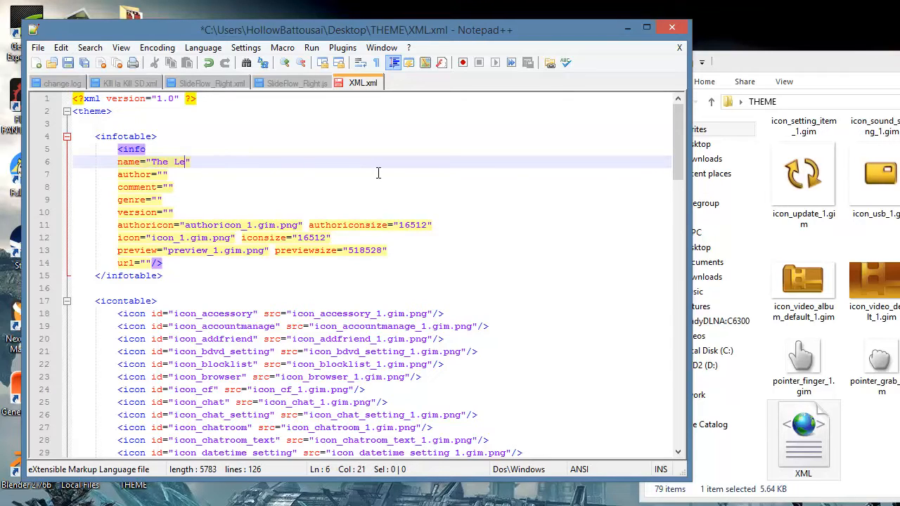
text(d of Dragoon Slideflow)
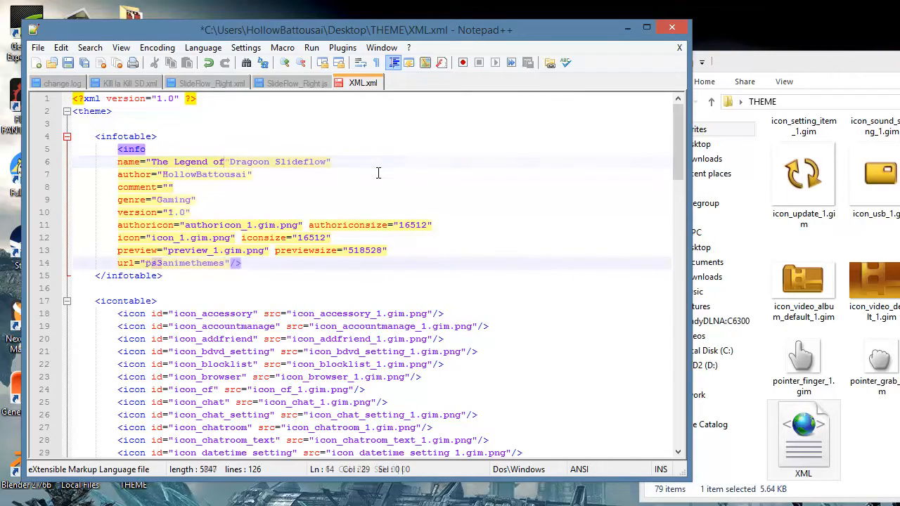
text(.blo)
text(gspot.c)
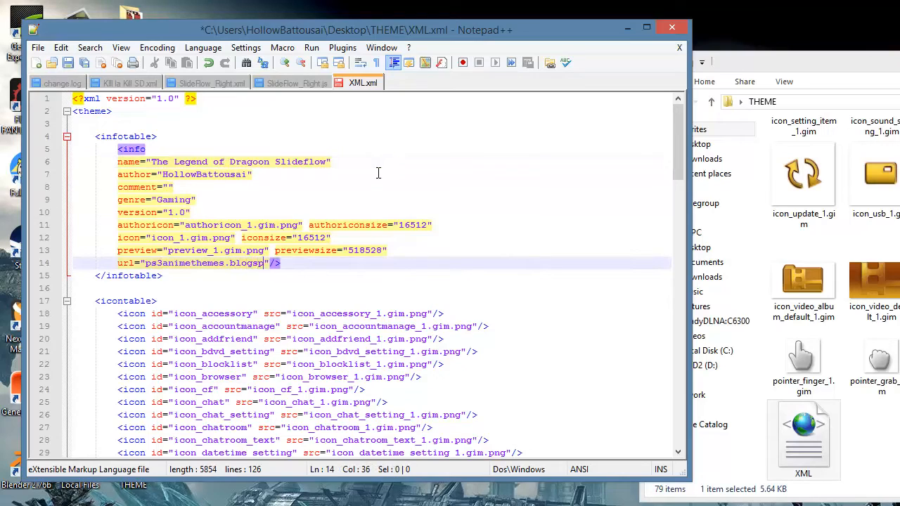
text(om)
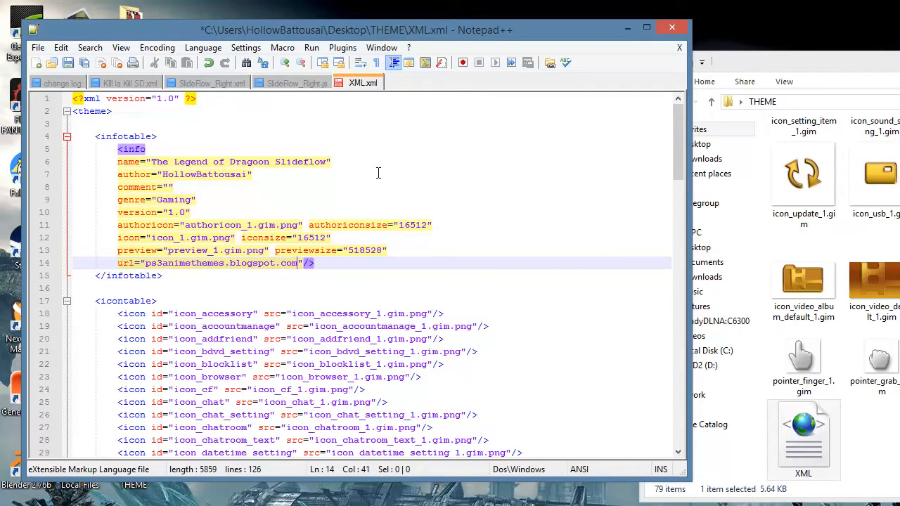
key(End)
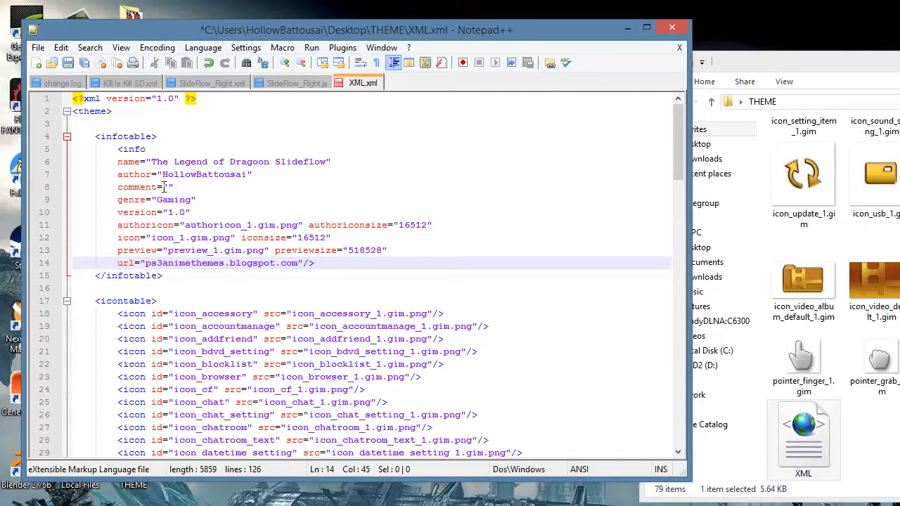
Enter the comment "For more themes visit my blog or on PS3-themes.com" in the theme info and save the XML file.
click(169, 187)
text(For more )
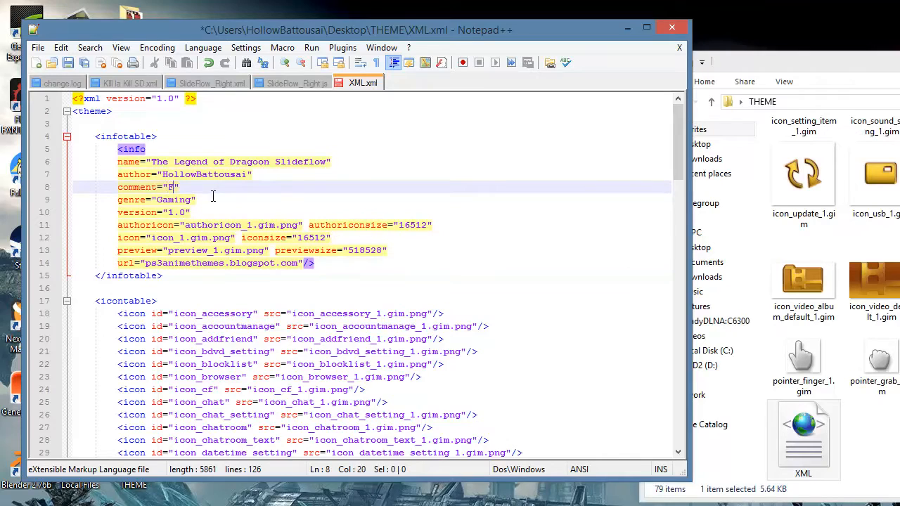
text(themes)
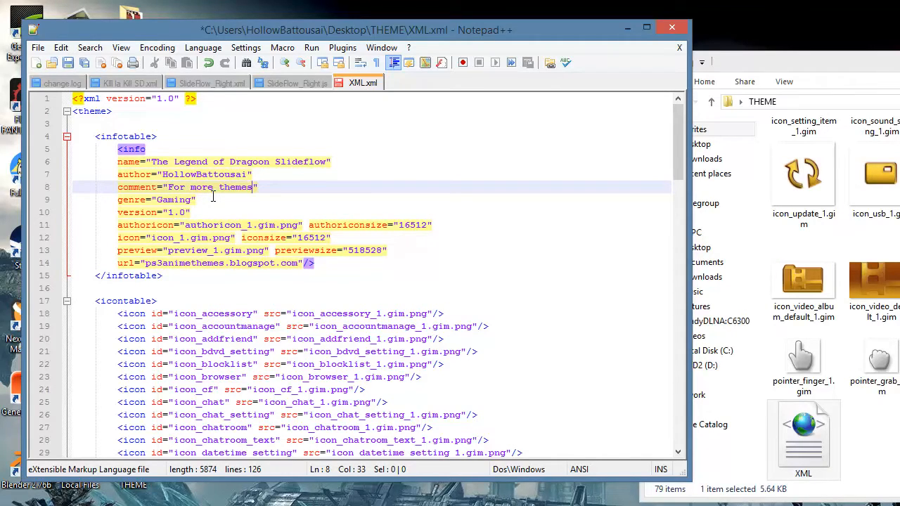
text( visit my blof o)
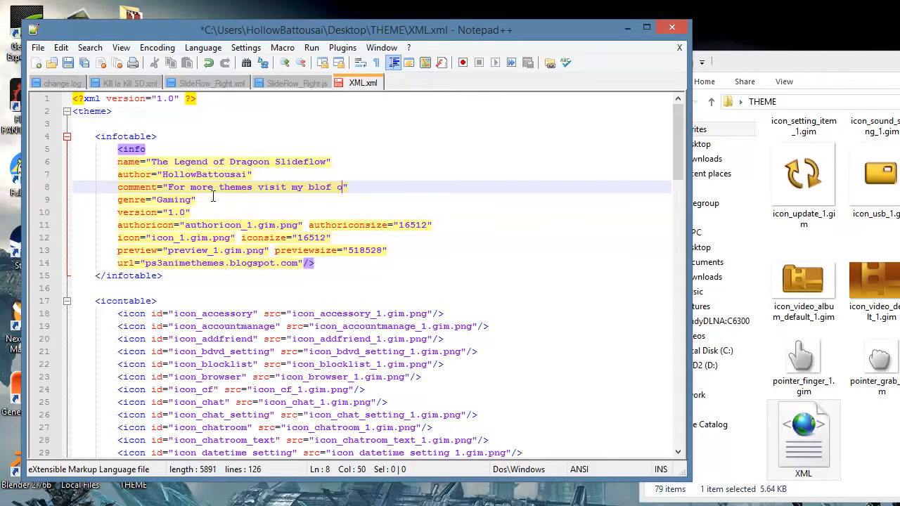
text(r on PS3-themes)
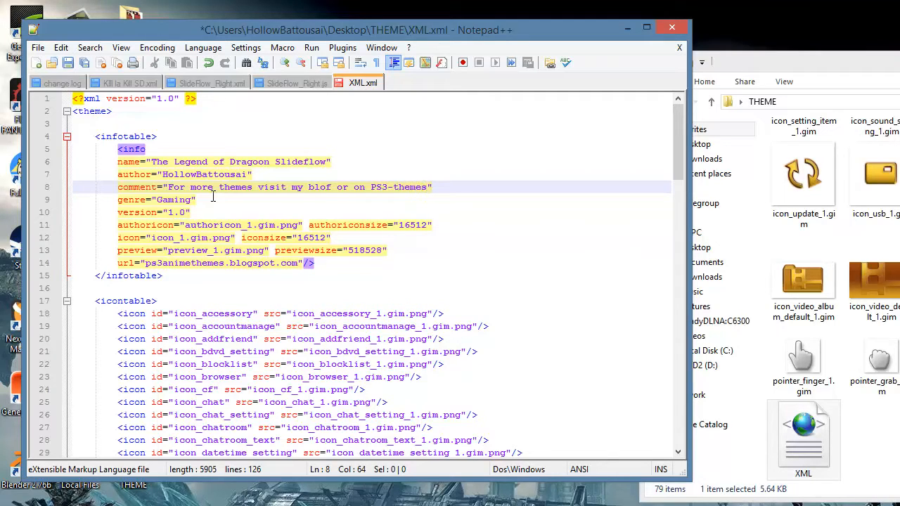
text(.com)
click(339, 187)
key(BackSpace)
text(g)
click(69, 63)
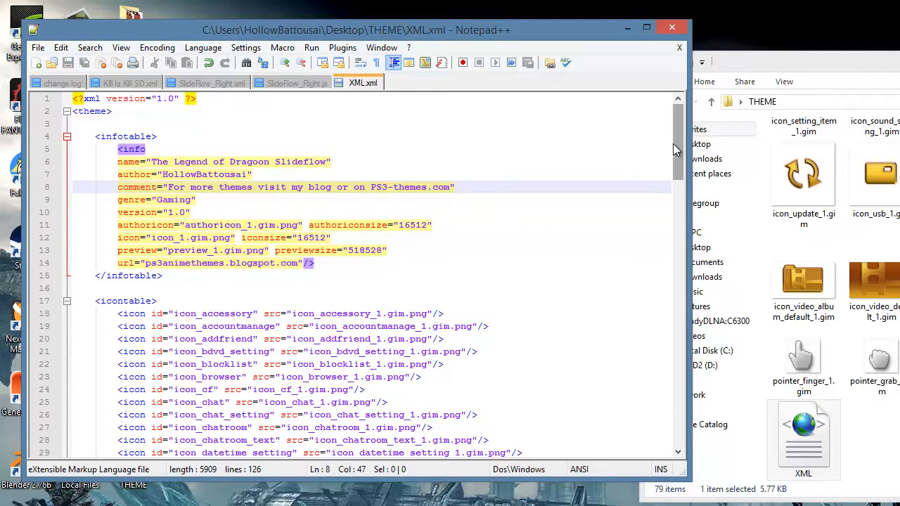
Set the theme's color selection to 2 (yellow) near the end of the XML file.
drag(673, 143, 652, 398)
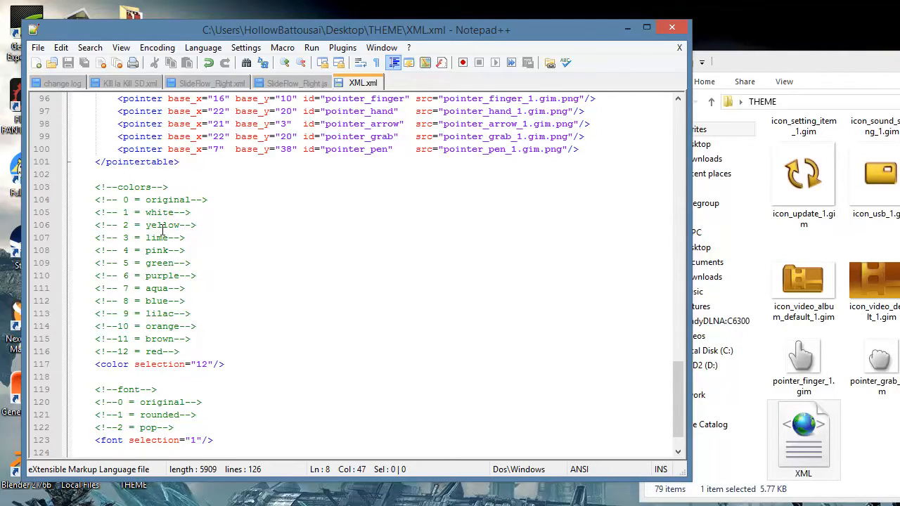
click(201, 364)
key(BackSpace)
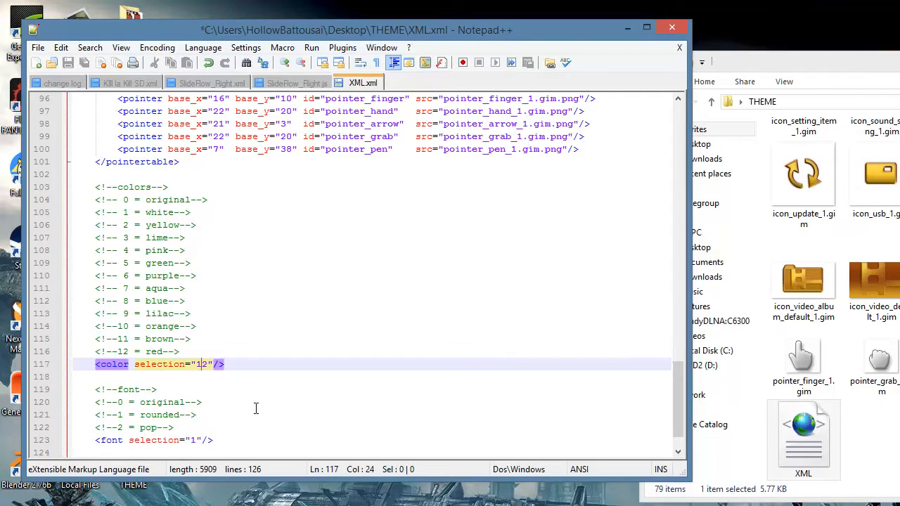
Set the theme's font selection to 2 (pop) and save the XML file.
click(128, 389)
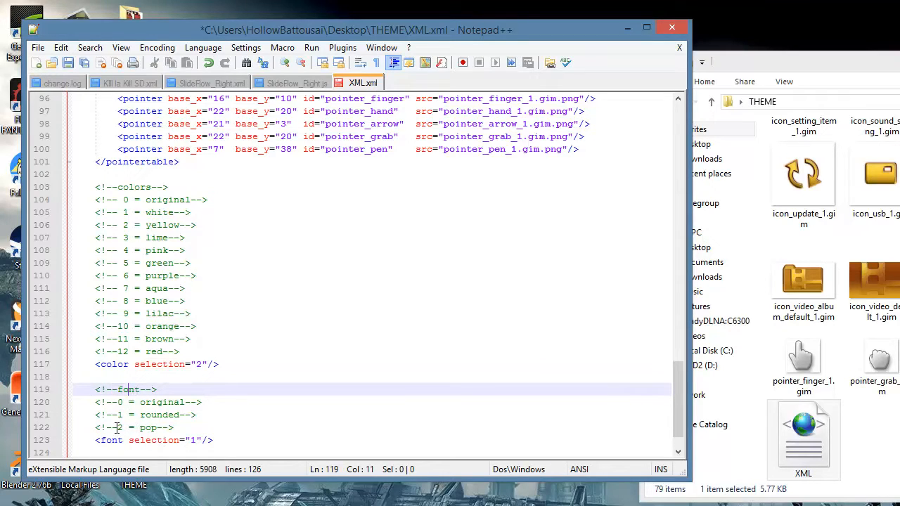
click(194, 442)
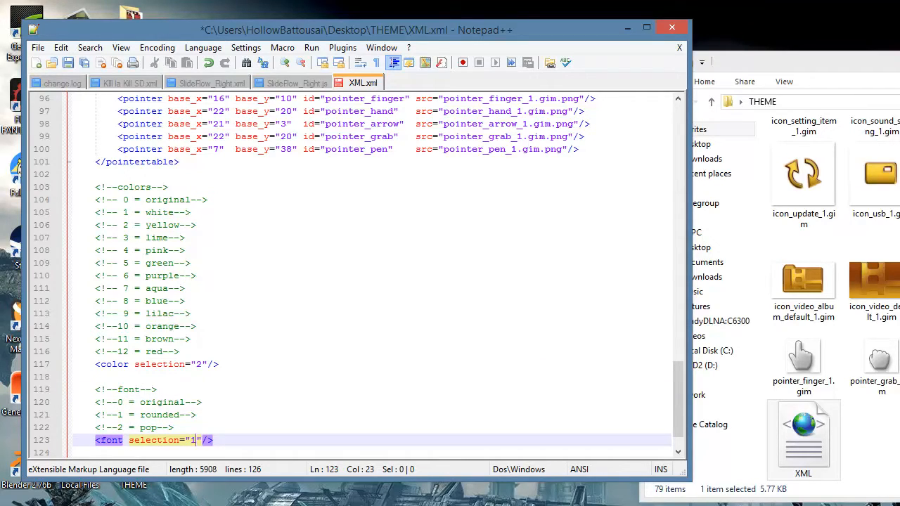
key(BackSpace)
text(2)
click(68, 63)
Change the bgimage anim file name to SlideFlow_Right.raf, matching the compiled RAF file, and close Notepad++.
scroll(340, 296, up, 9)
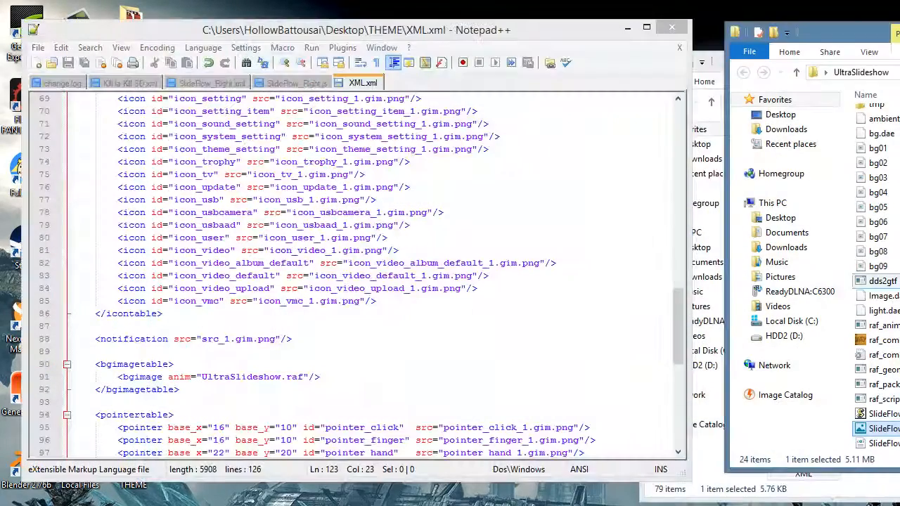
key(F2)
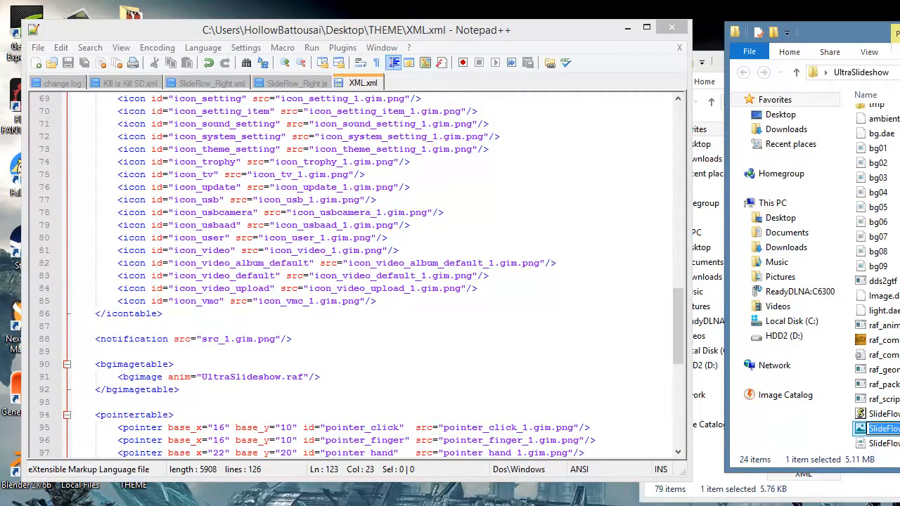
click(864, 428)
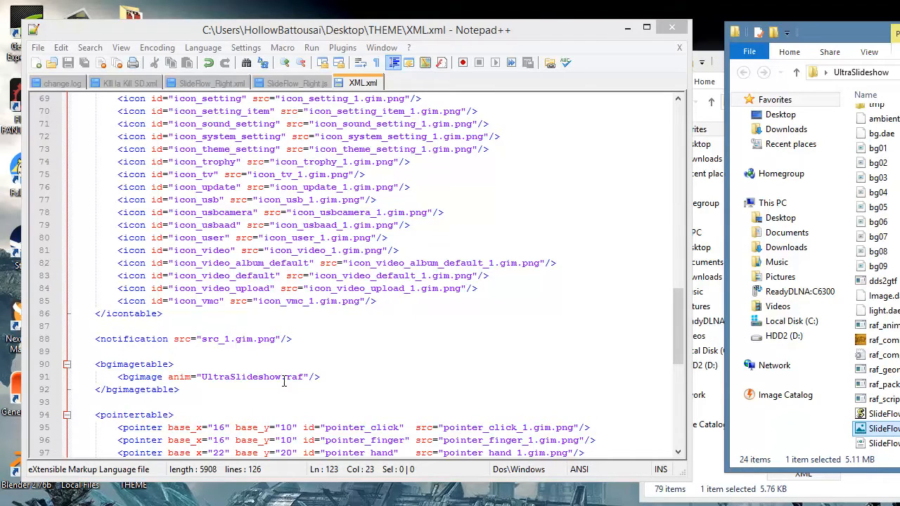
drag(282, 379, 201, 380)
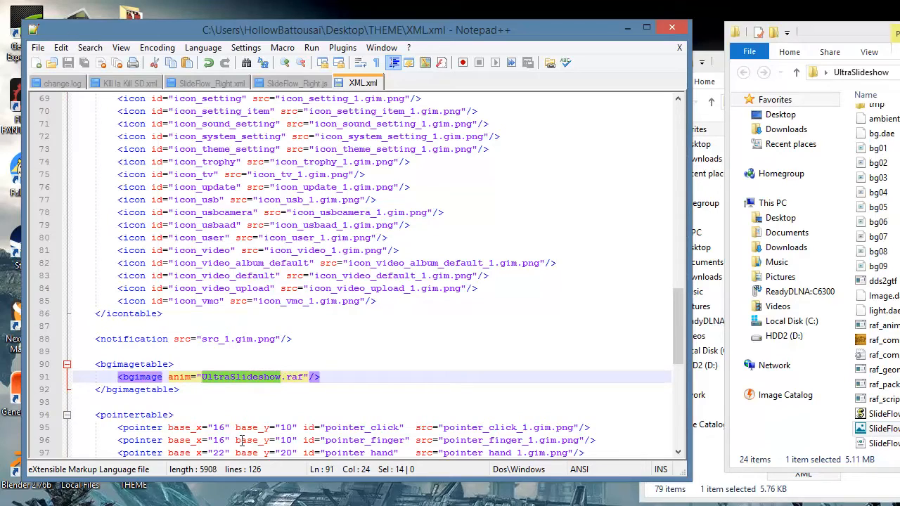
text(SlideFlow_Right)
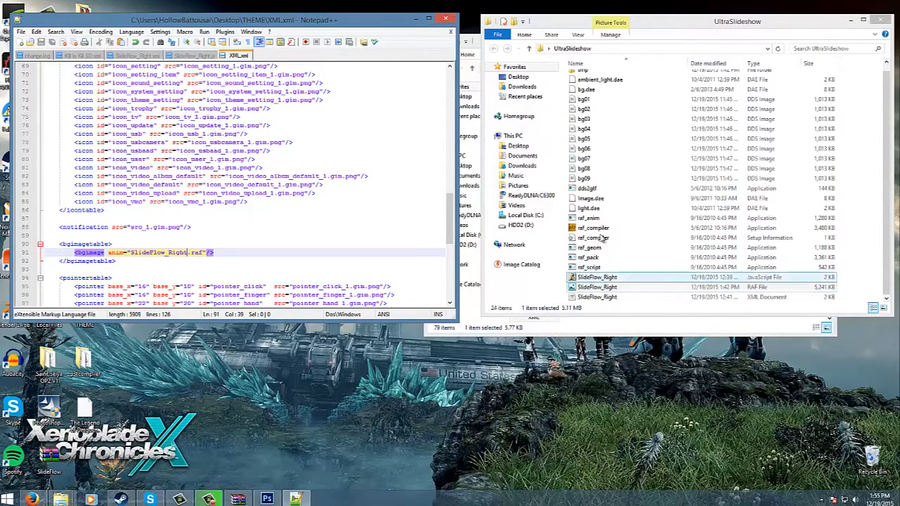
click(446, 19)
click(446, 19)
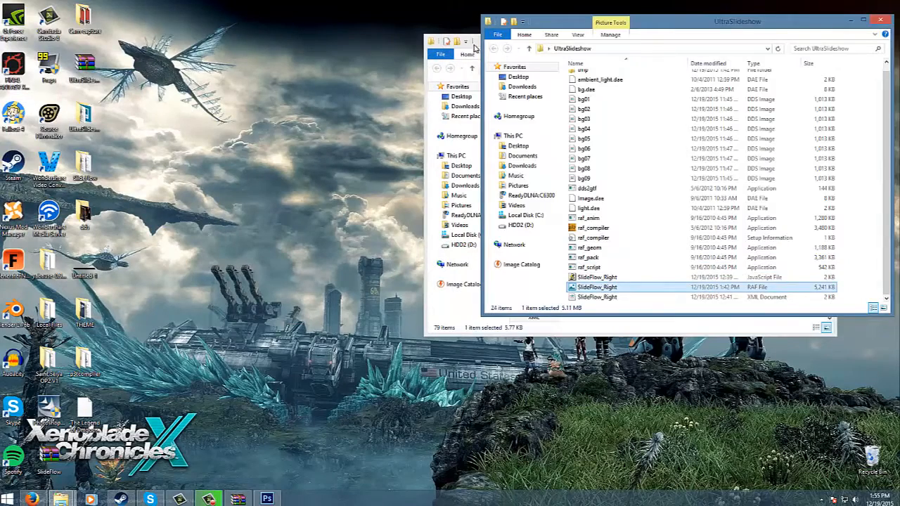
Copy the SlideFlow_Right RAF file from the UltraSlideshow folder into the THEME folder.
click(476, 50)
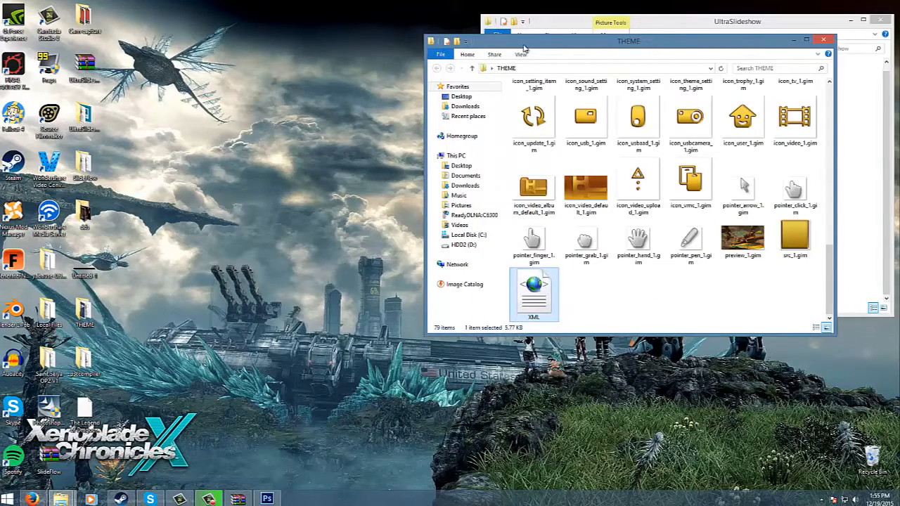
drag(498, 39, 231, 40)
click(596, 288)
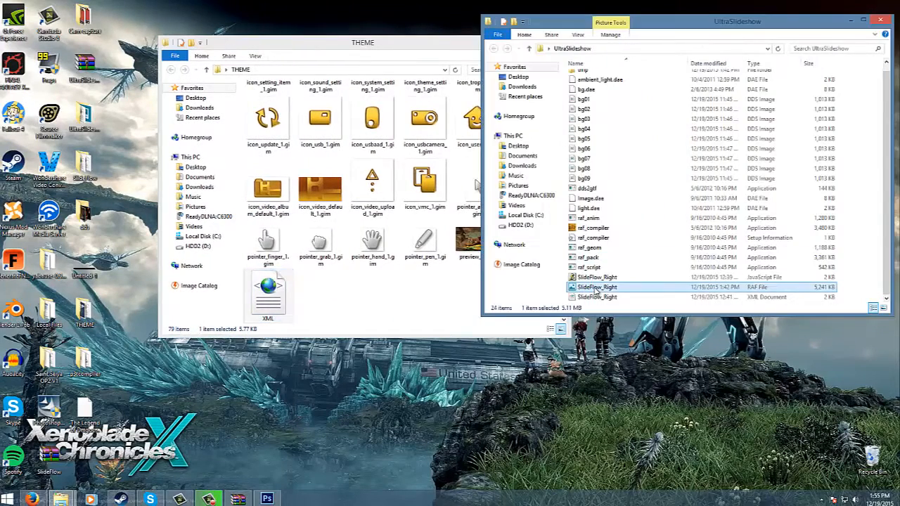
right_click(596, 289)
click(612, 425)
click(407, 311)
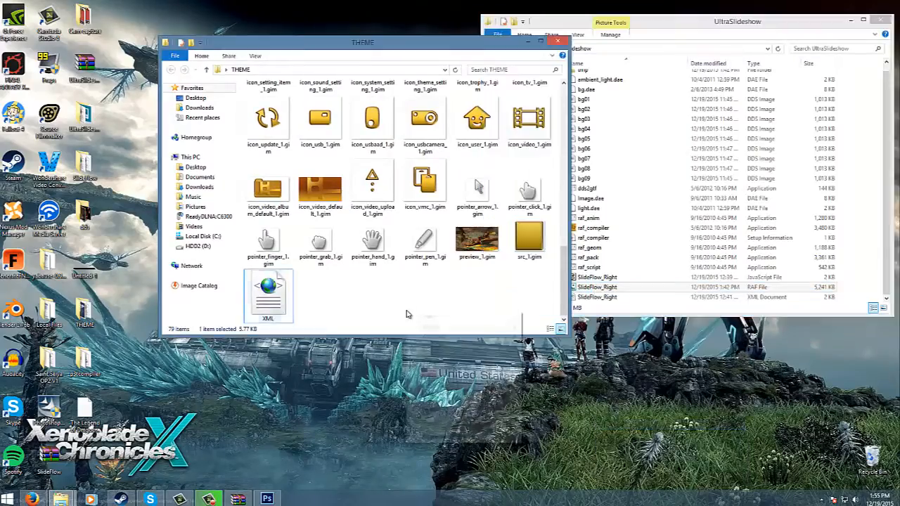
right_click(410, 310)
click(427, 375)
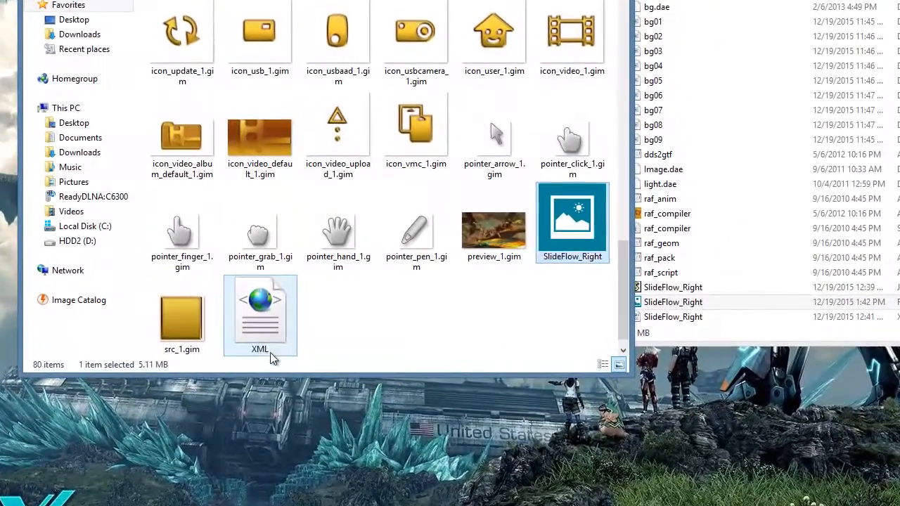
Rename the XML file in the THEME folder as The Legend of Dragoon SlideFlow.
click(263, 351)
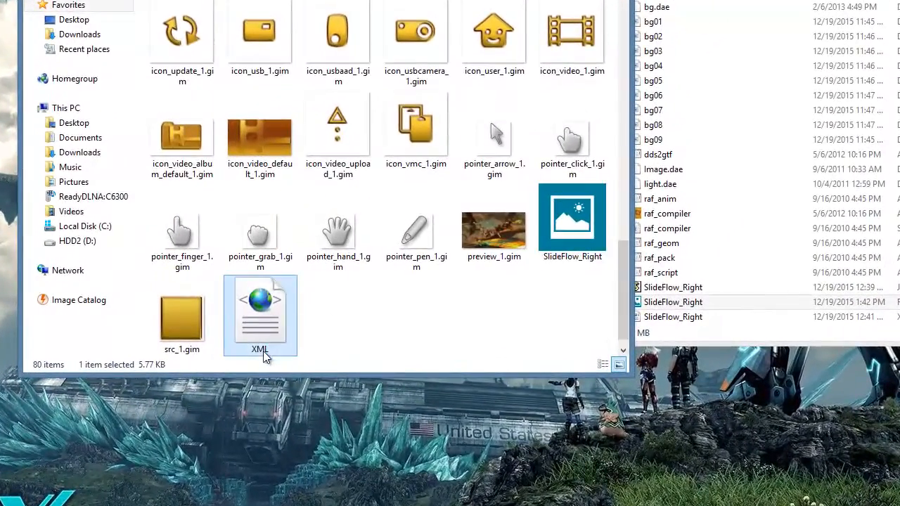
click(260, 350)
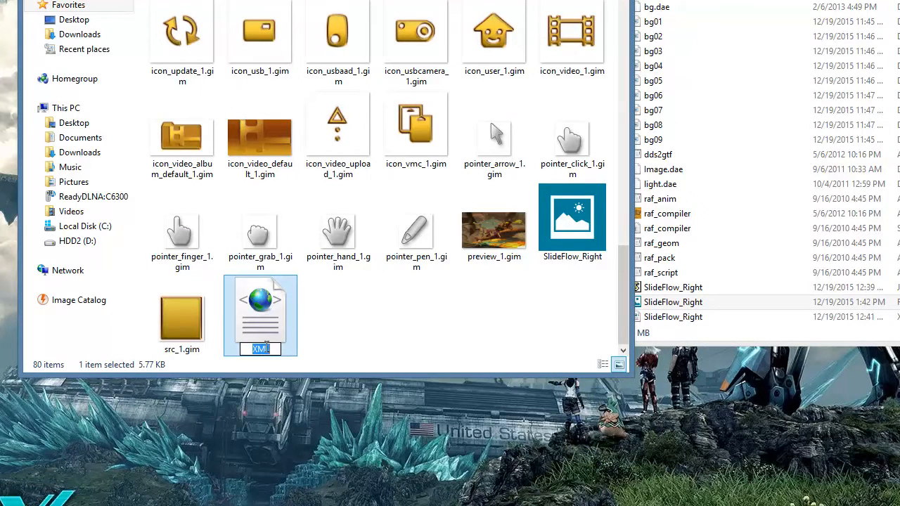
text(The Lege)
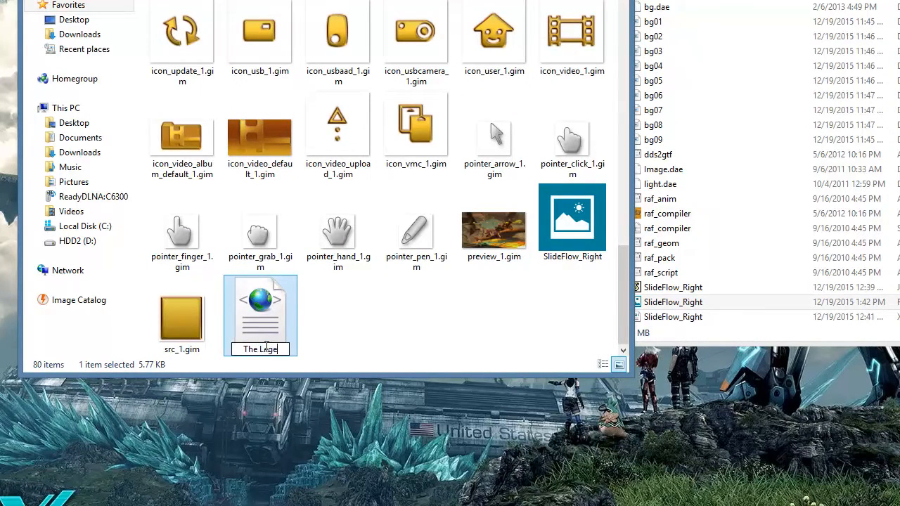
text(nd)
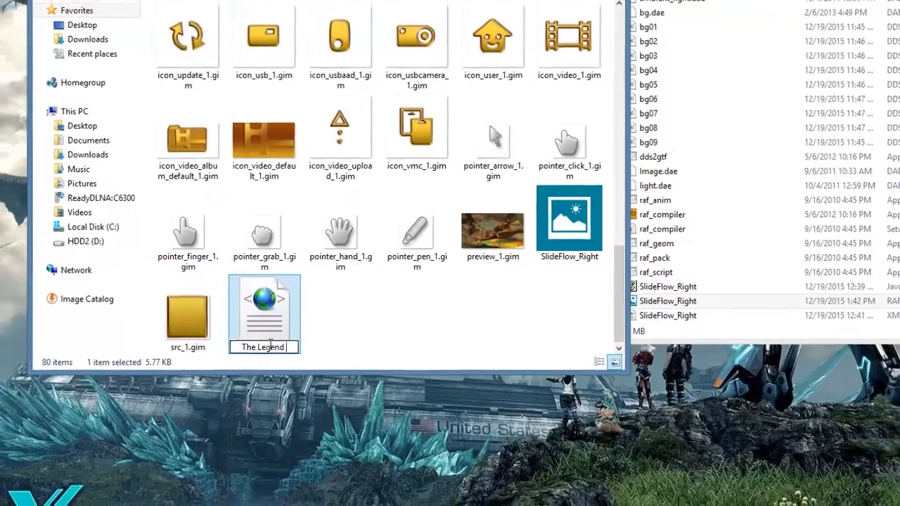
text( of D)
text(ragoon)
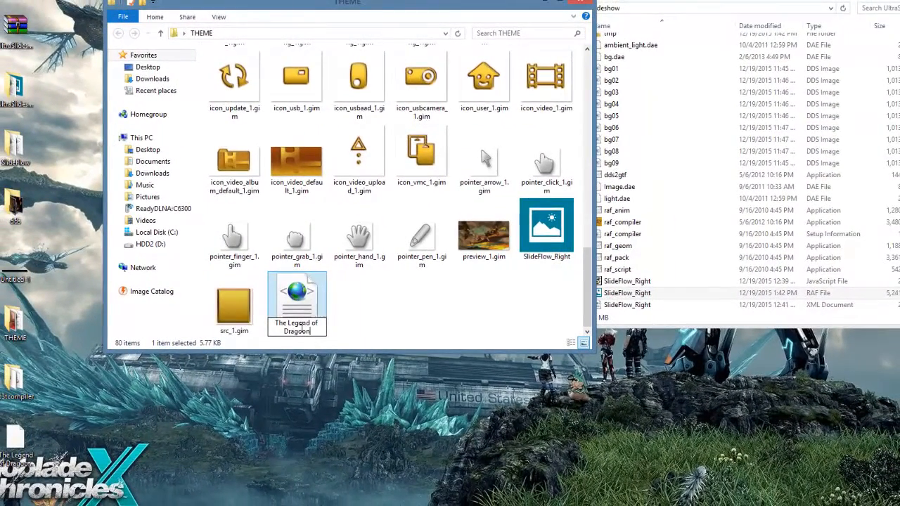
text( Slideflow)
key(Left)
key(Left)
key(Left)
key(BackSpace)
text(F)
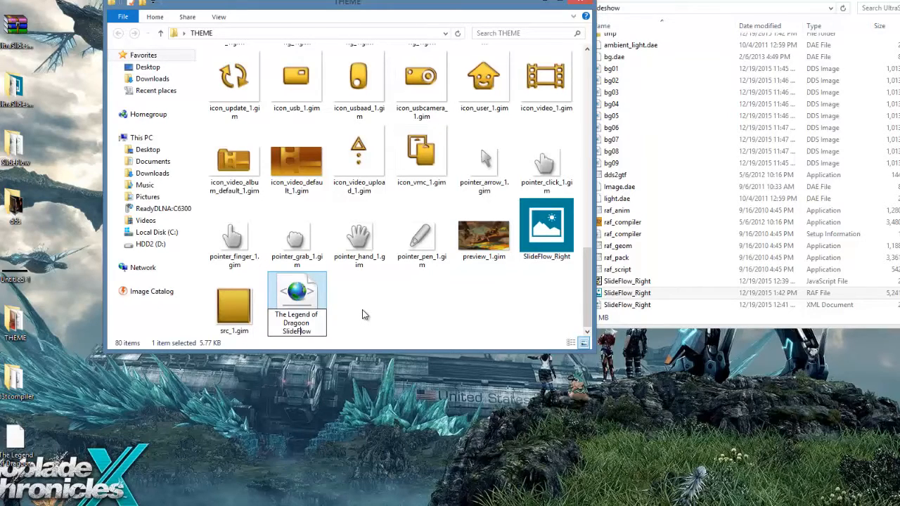
Compile The Legend of Dragoon SlideFlow XML file with p3tcompiler and select the resulting .p3t file in the THEME folder.
double_click(15, 383)
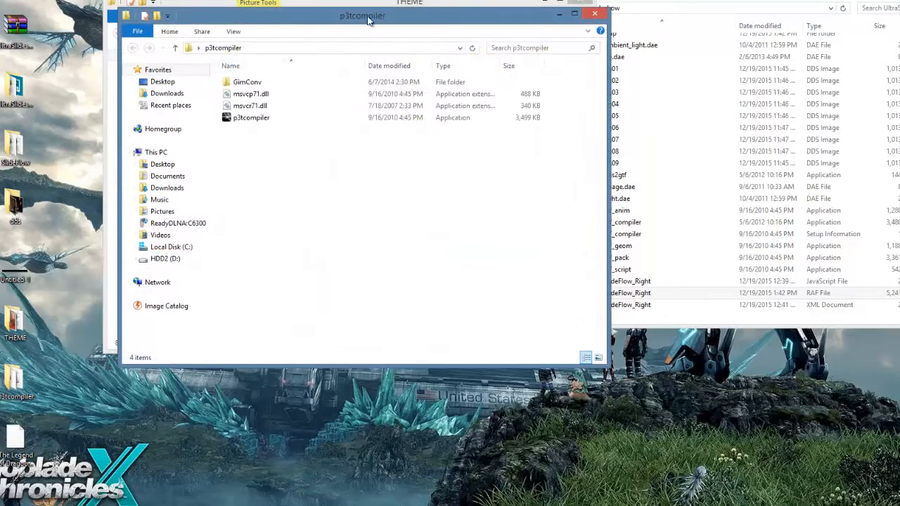
drag(370, 16, 756, 6)
drag(416, 7, 316, 10)
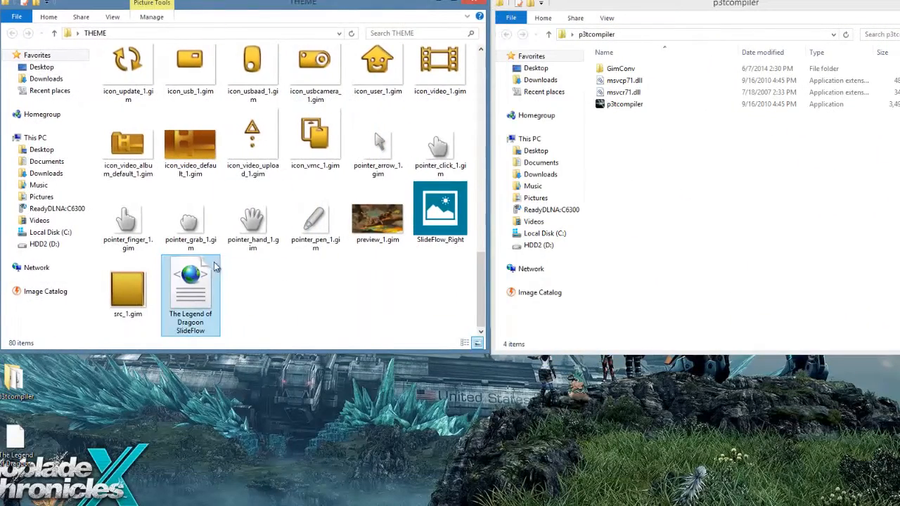
drag(202, 273, 622, 105)
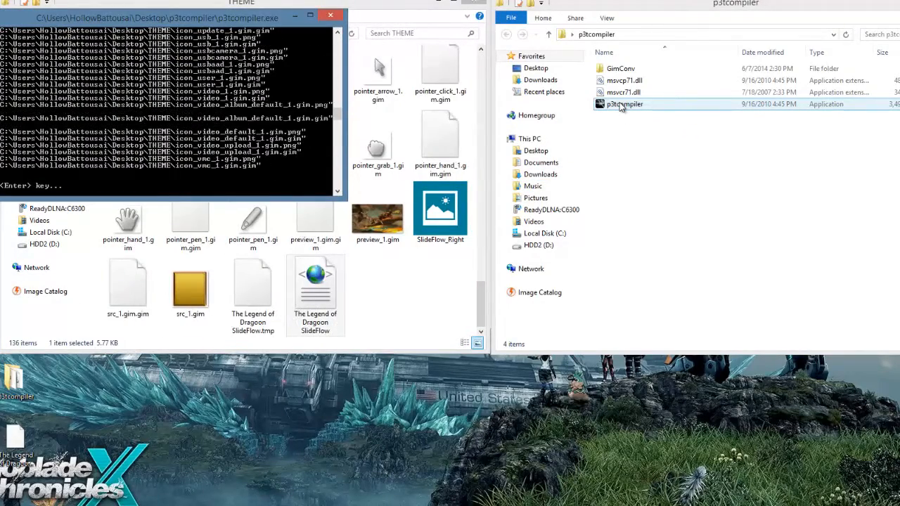
key(Return)
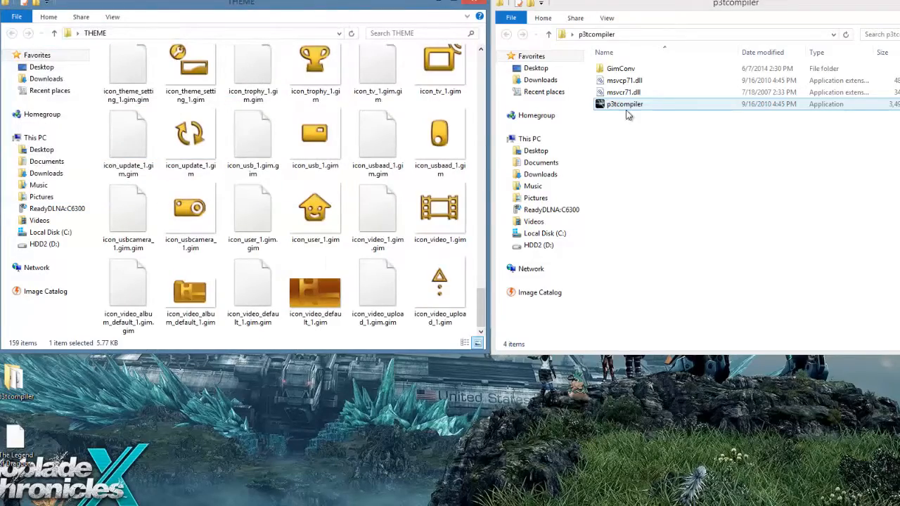
mouse_move(481, 309)
mouse_down()
mouse_move(481, 106)
mouse_move(475, 320)
mouse_up()
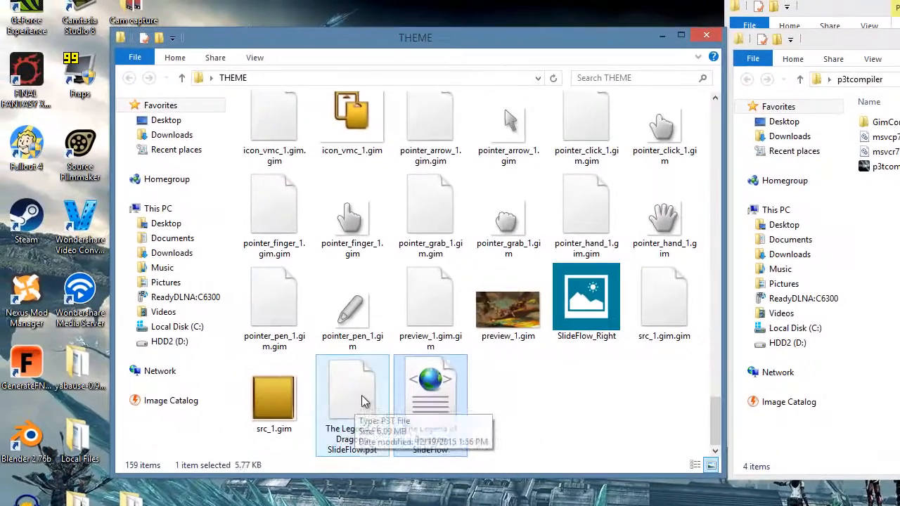
click(277, 344)
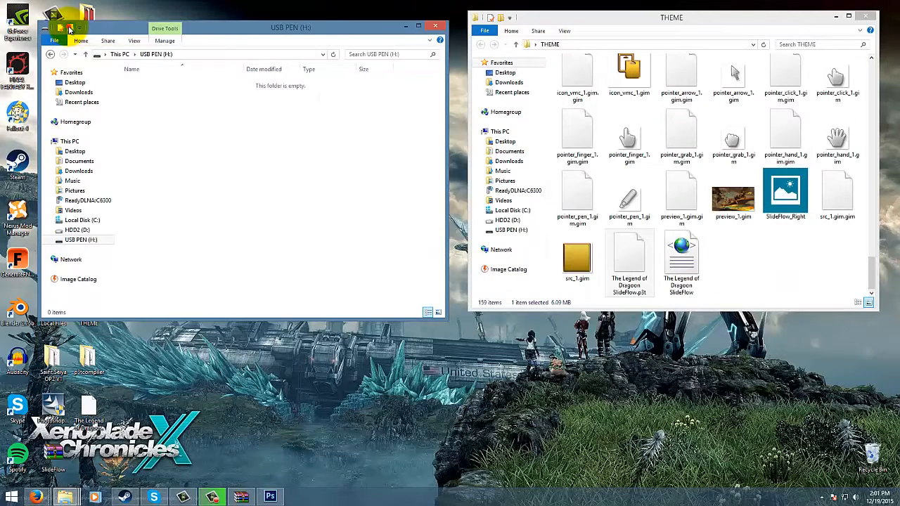
Create a folder named PS3 on the USB PEN (H:) drive and a folder named THEME inside it.
click(70, 28)
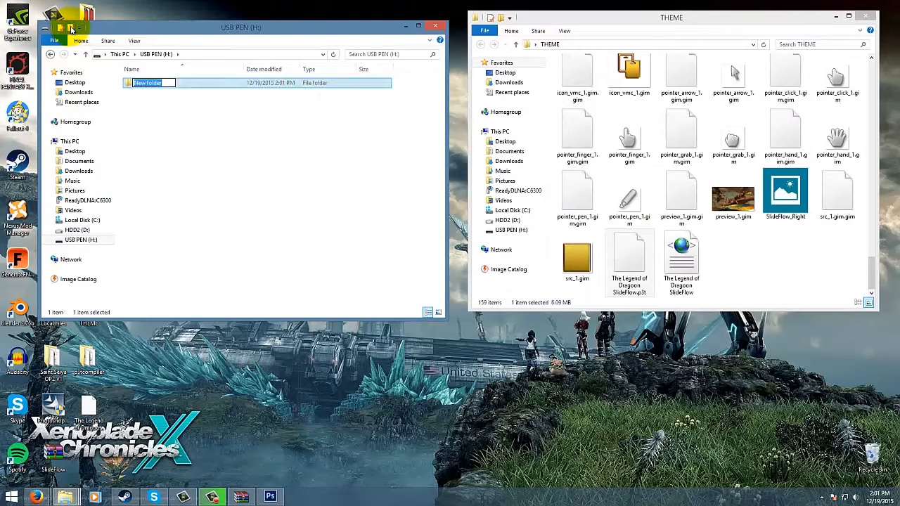
text(PS3)
click(218, 147)
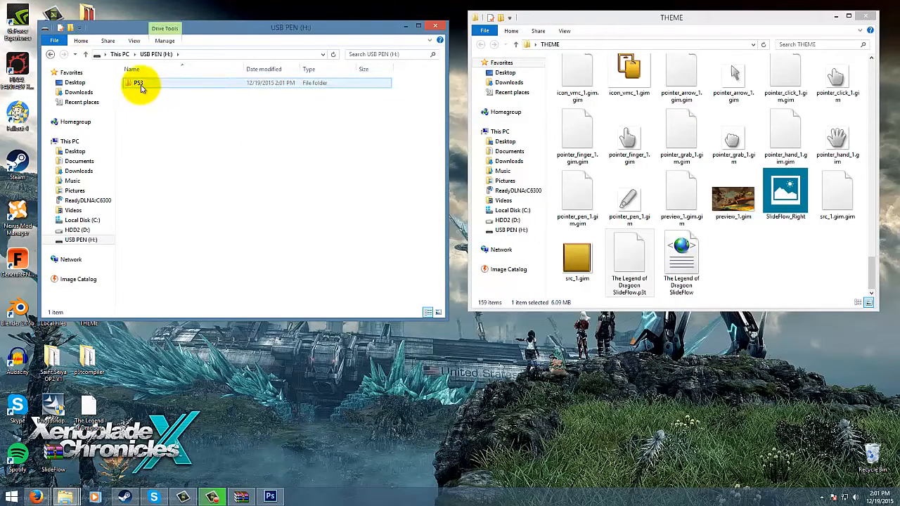
double_click(140, 86)
click(70, 28)
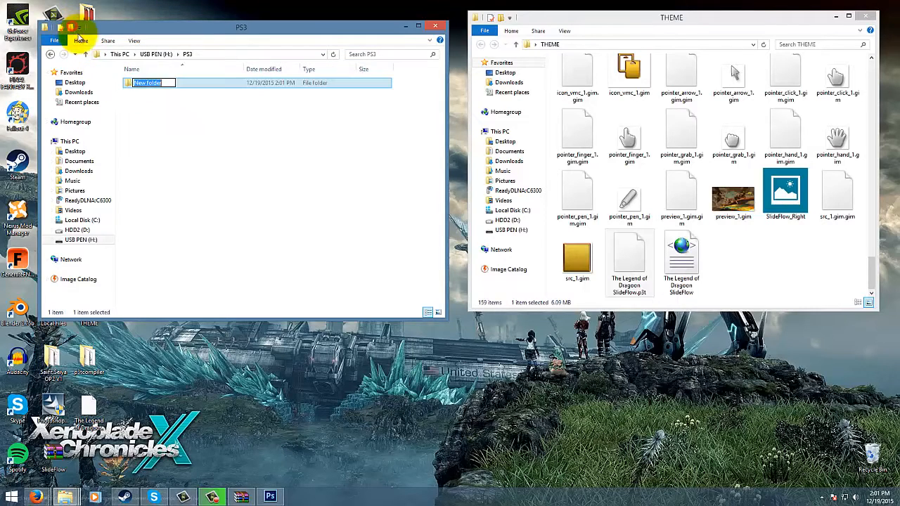
text(THEMES)
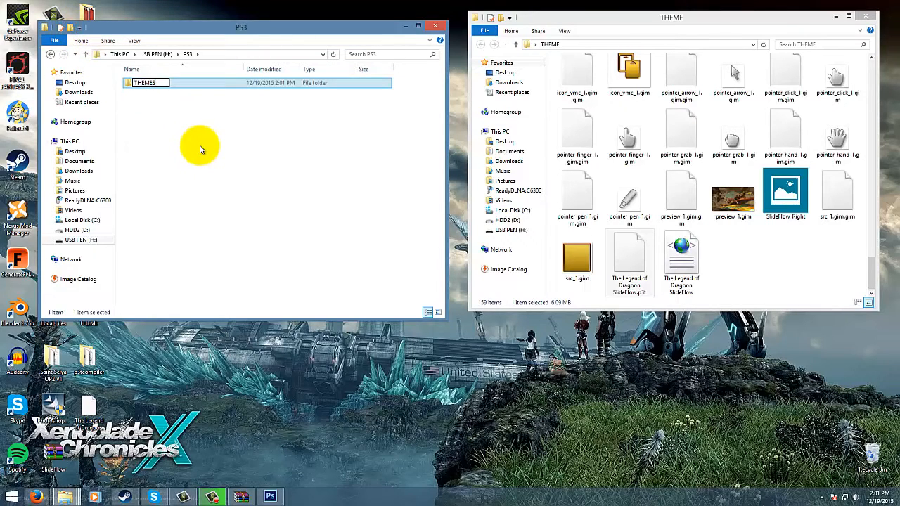
key(BackSpace)
click(200, 147)
Copy The Legend of Dragoon SlideFlow.p3t file into the USB drive's PS3\THEME folder.
double_click(148, 83)
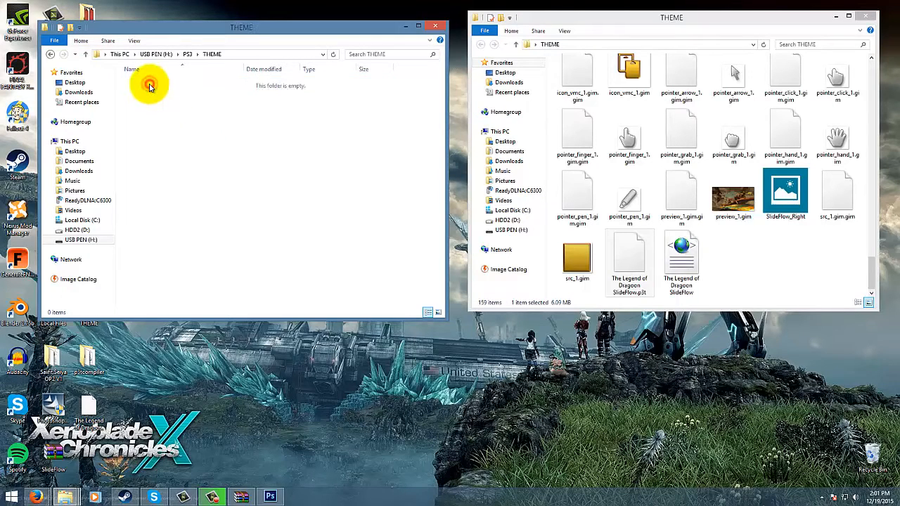
drag(635, 261, 325, 195)
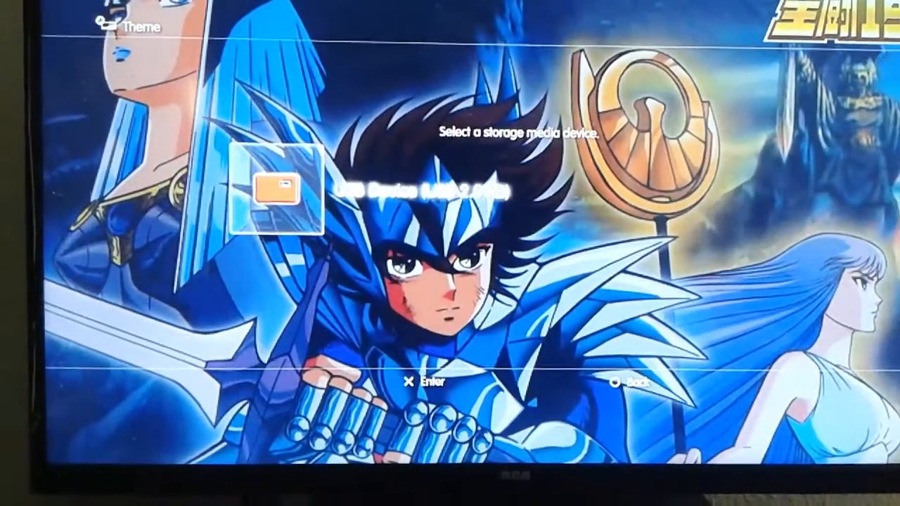
key(Return)
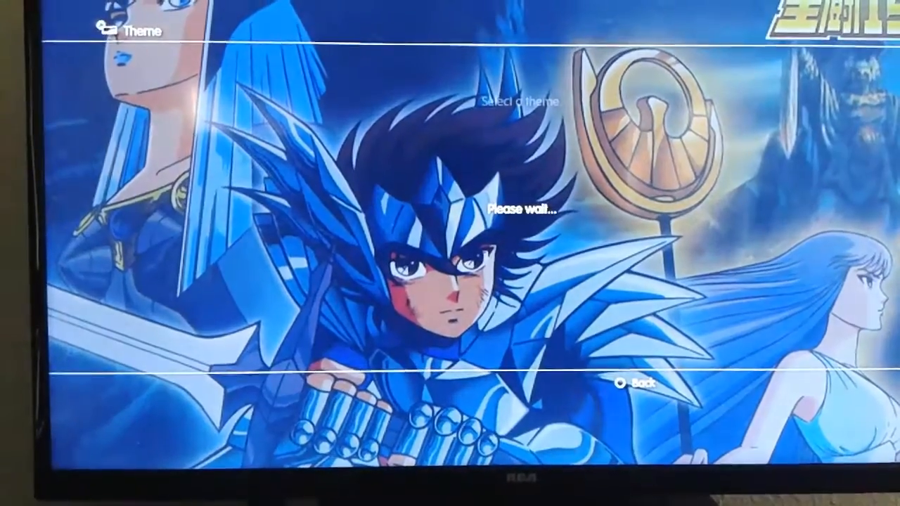
key(Return)
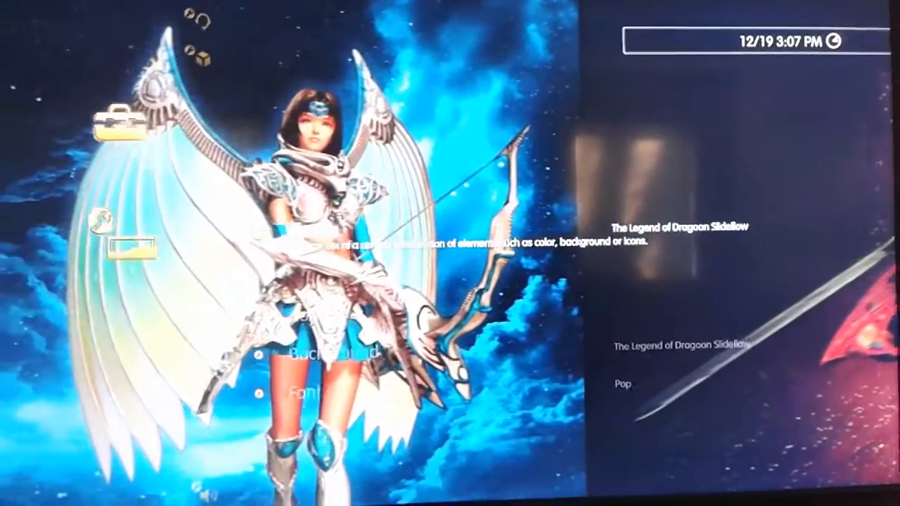
key(Escape)
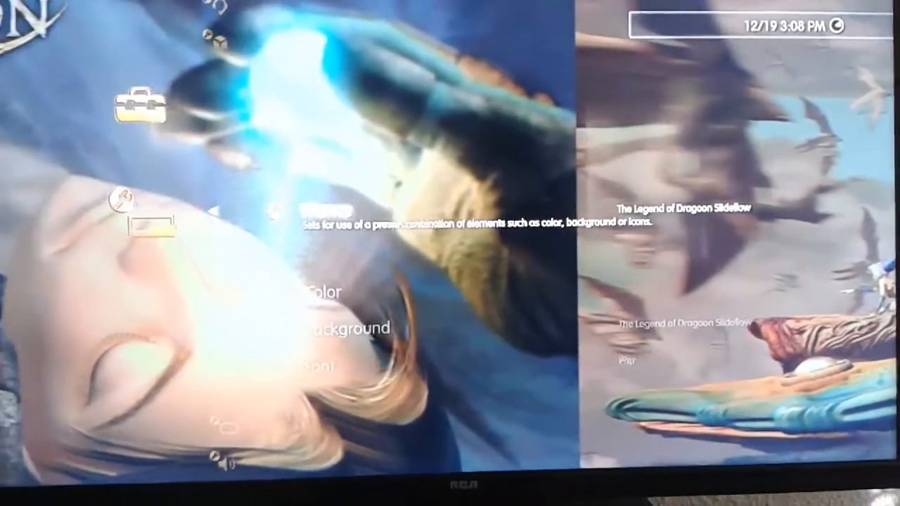
key(Return)
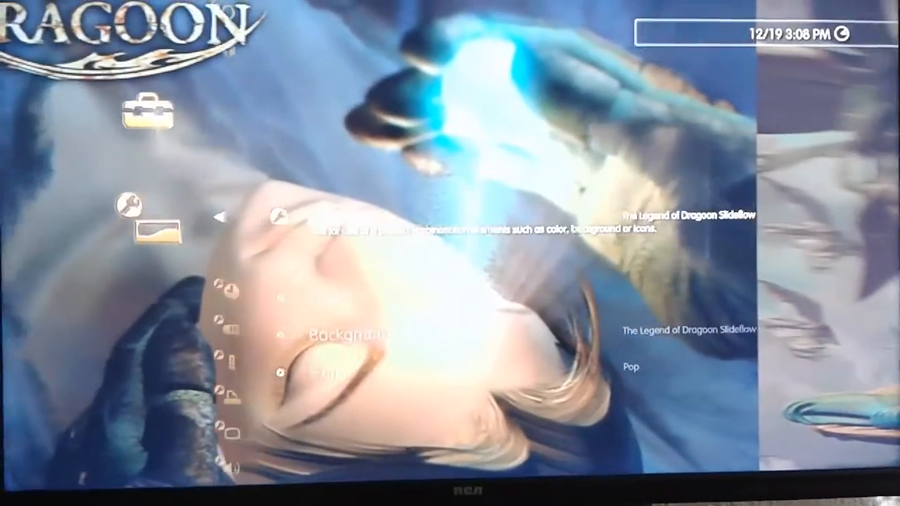